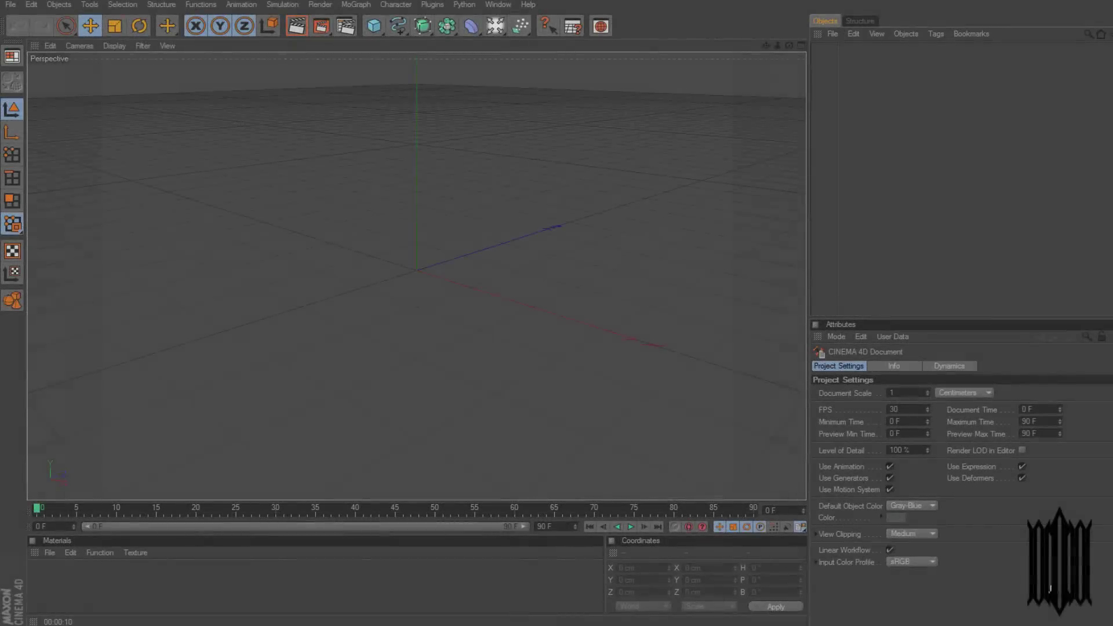
# Add a MoGraph MoText object with the text 'NewLand'
pyautogui.click(355, 4)
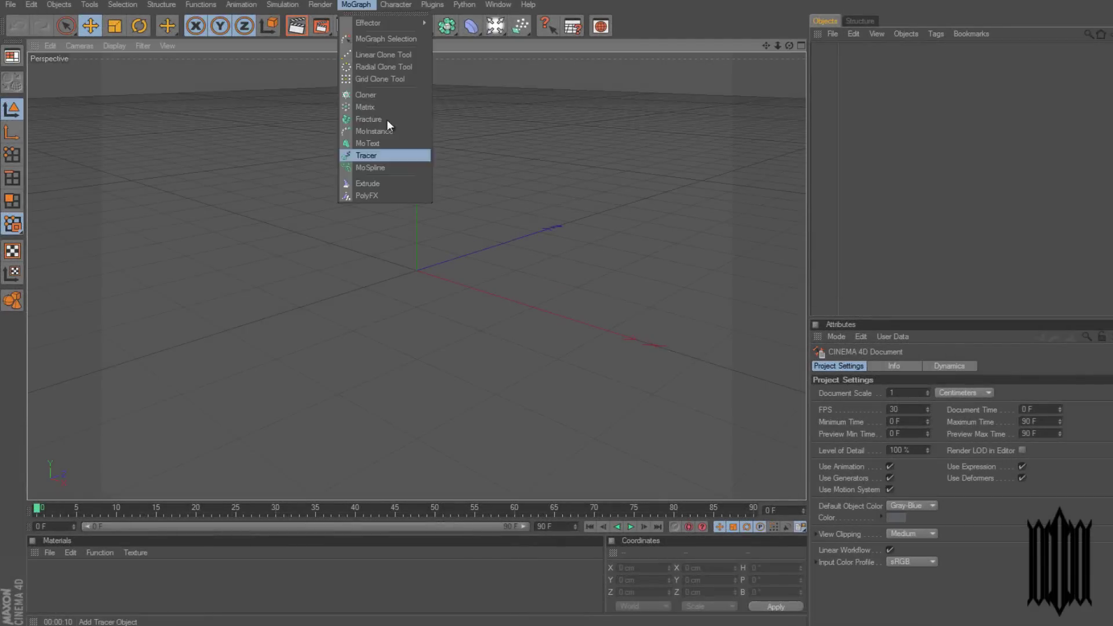
pyautogui.click(387, 119)
pyautogui.write('NewLand')
pyautogui.click(777, 409)
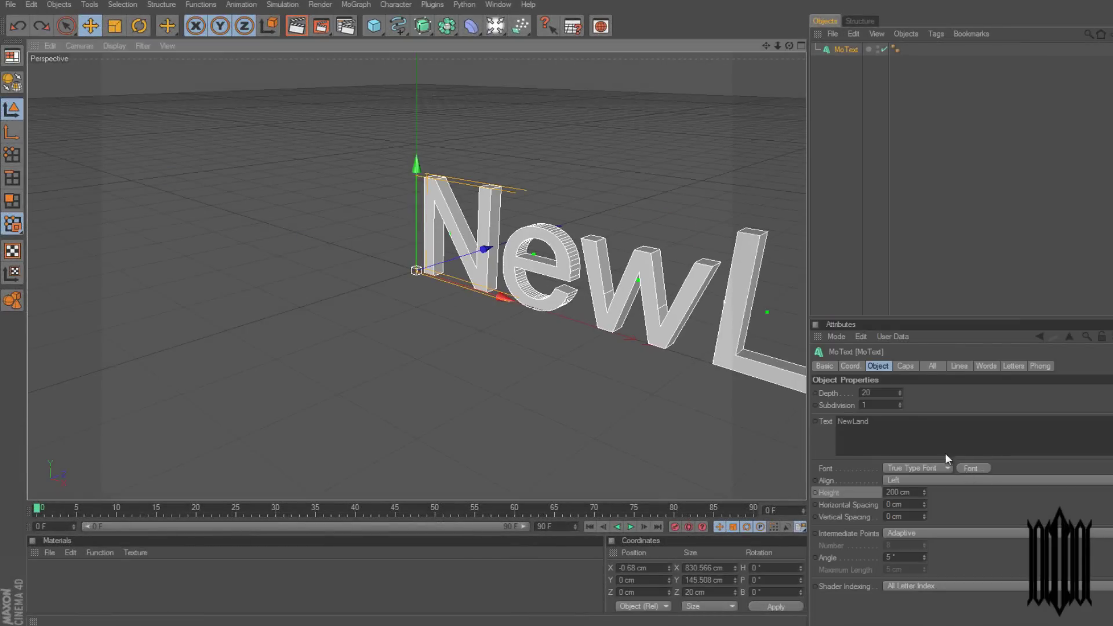
# Give the MoText a heavy bold font through the Font chooser
pyautogui.click(973, 468)
pyautogui.click(105, 145)
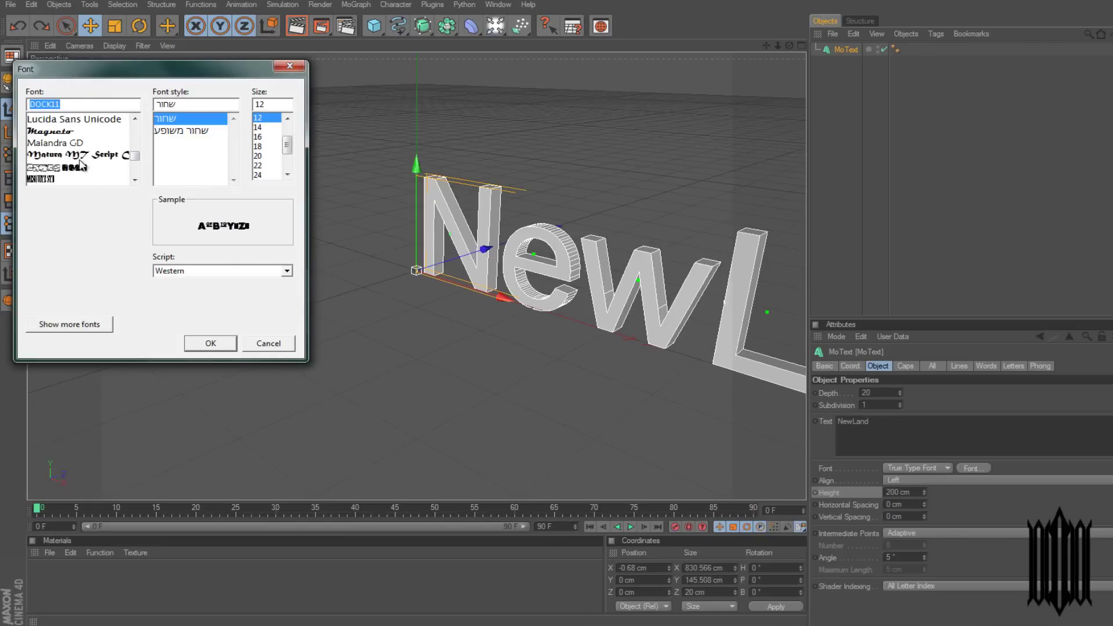
pyautogui.click(211, 343)
pyautogui.click(973, 467)
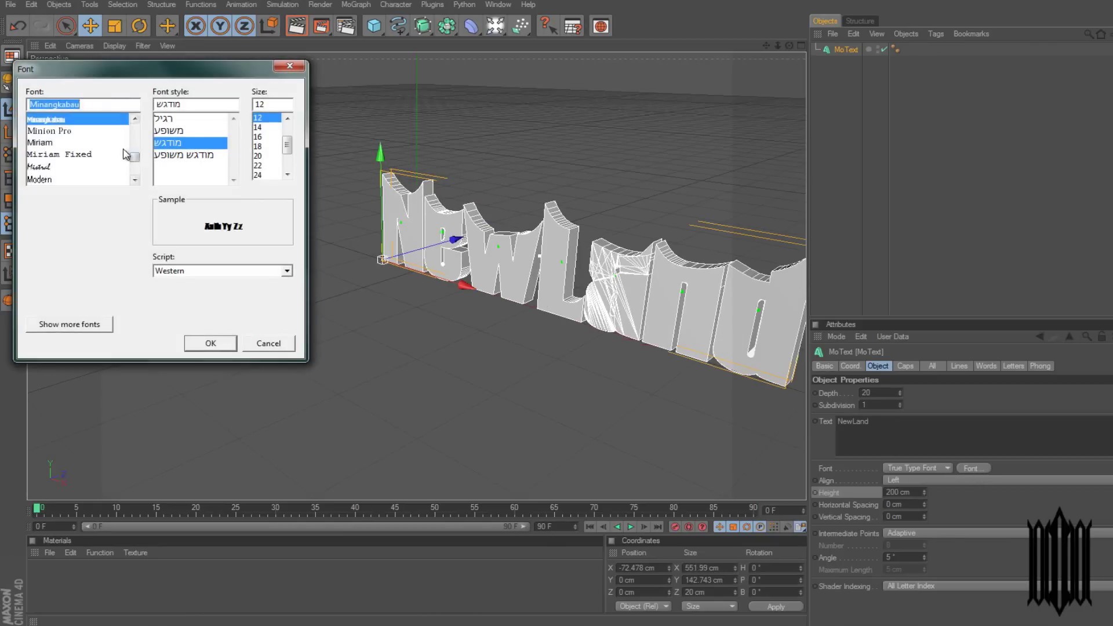
pyautogui.click(211, 343)
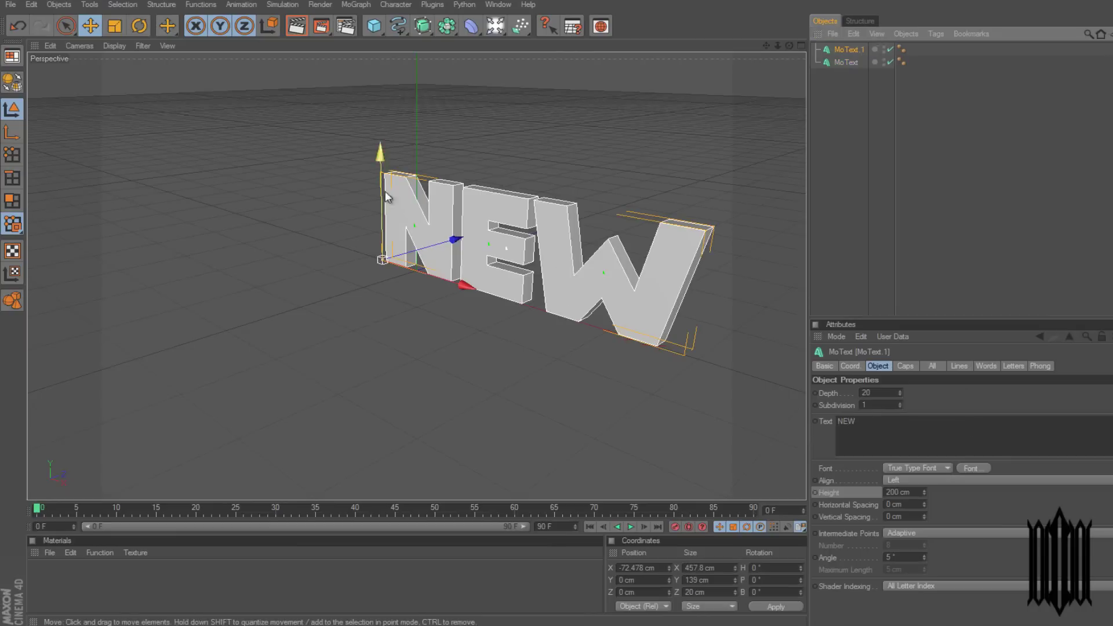
# Commit LAND as the second text and increase Depth on both text objects
pyautogui.click(911, 374)
pyautogui.click(852, 62)
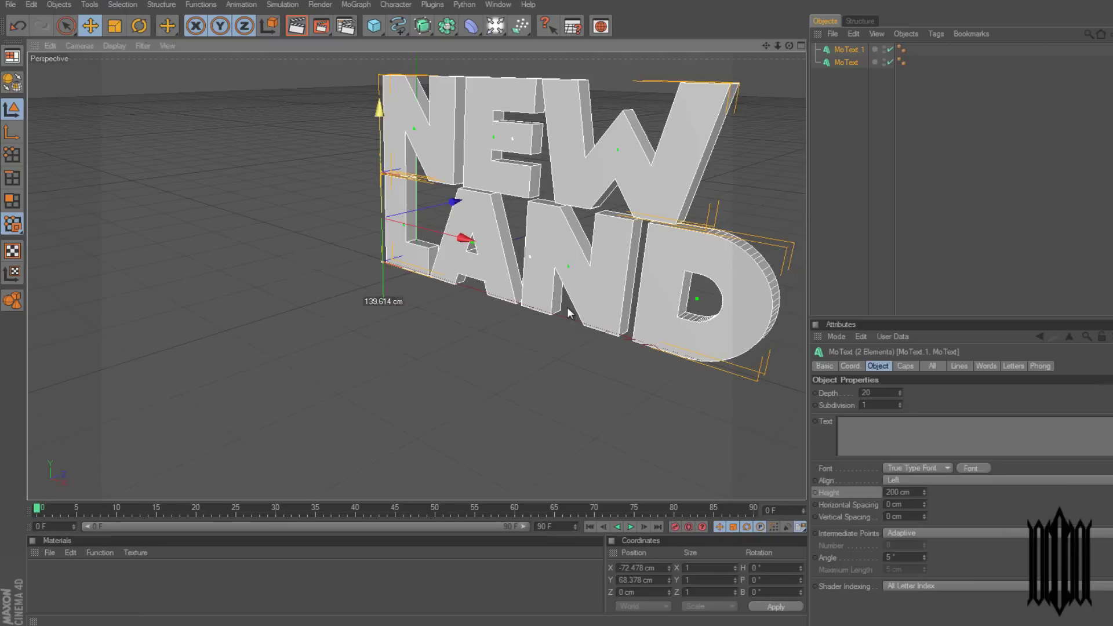
pyautogui.moveTo(899, 400); pyautogui.dragTo(881, 399)
# Set Caps Start to Fillet Cap with rounded edges and view the text front-on
pyautogui.click(905, 366)
pyautogui.click(912, 393)
pyautogui.click(916, 443)
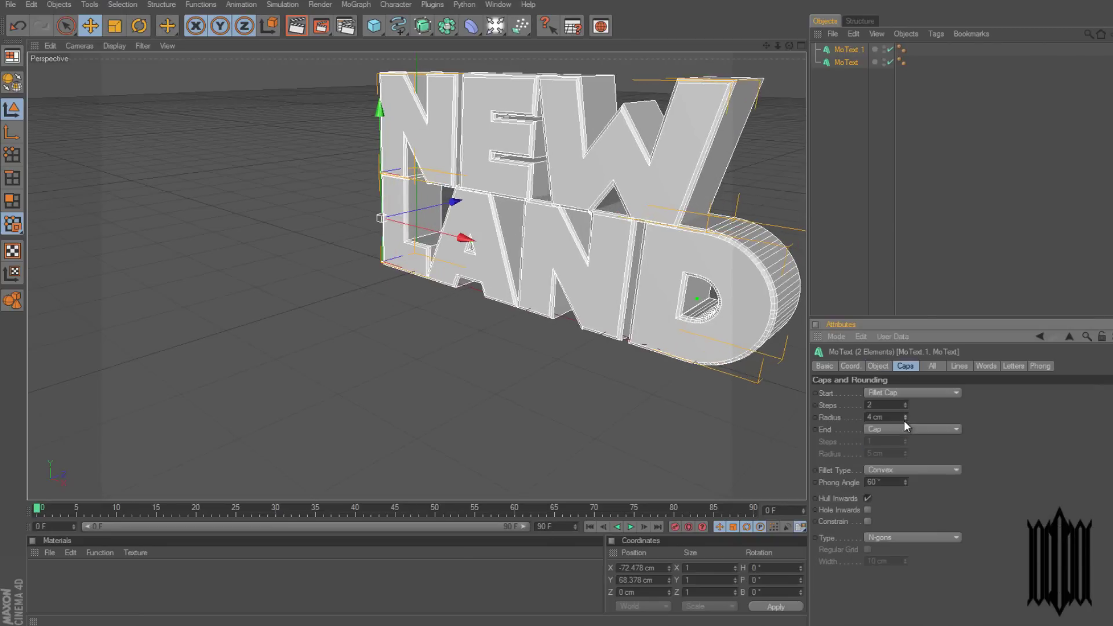
pyautogui.click(904, 455)
pyautogui.click(794, 400)
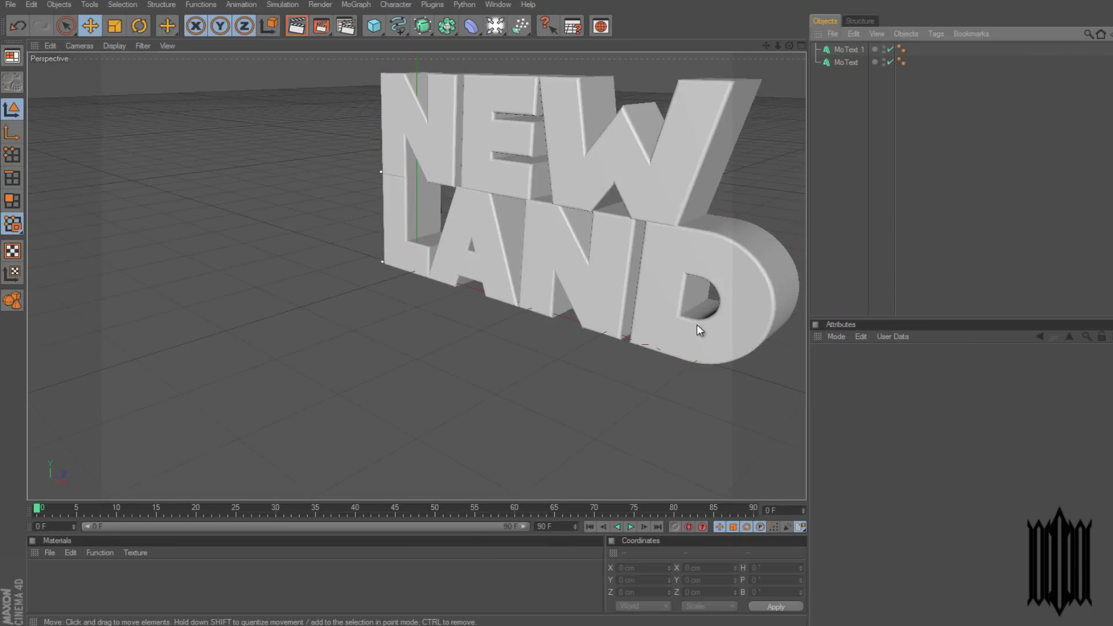
pyautogui.moveTo(697, 325); pyautogui.dragTo(706, 308)
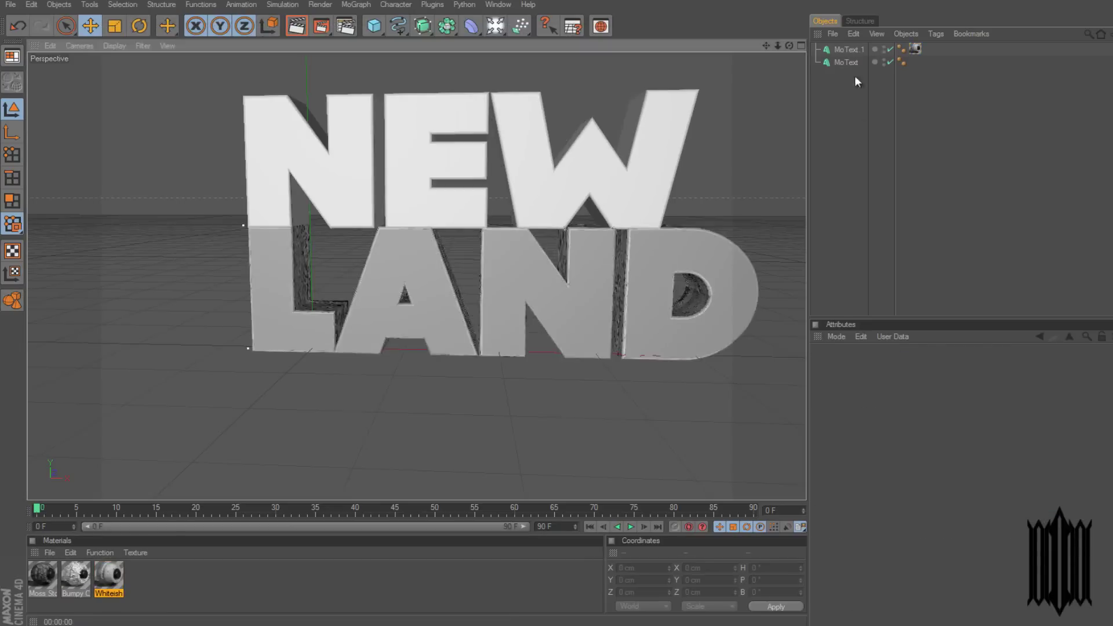
# Give LAND a Fillet start cap and preview its Bumpy Crack texture
pyautogui.click(846, 49)
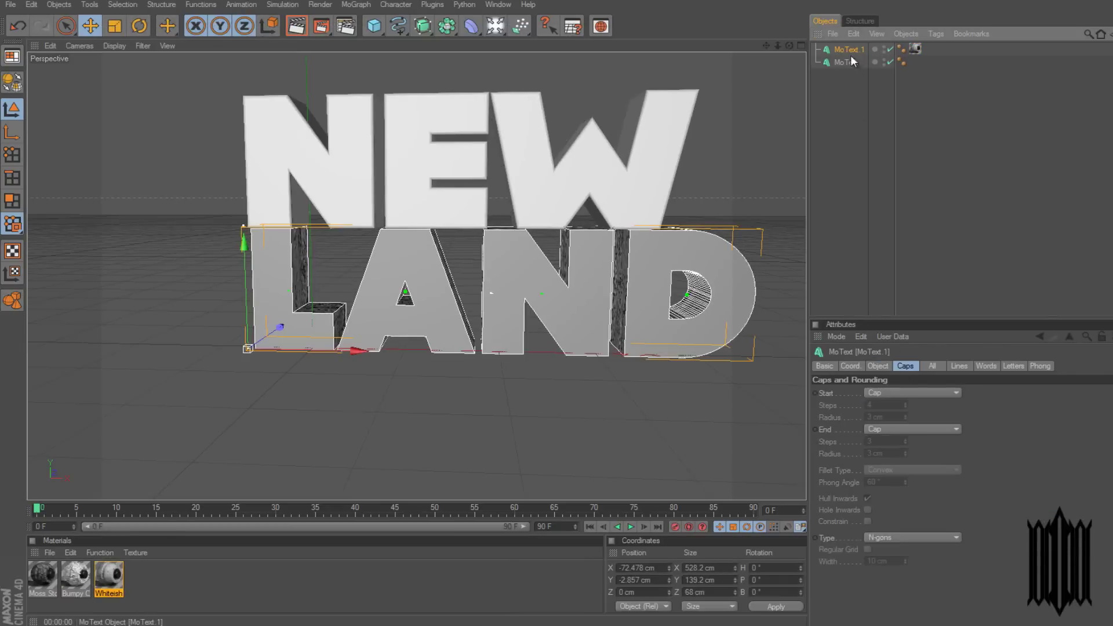
pyautogui.click(912, 393)
pyautogui.click(898, 417)
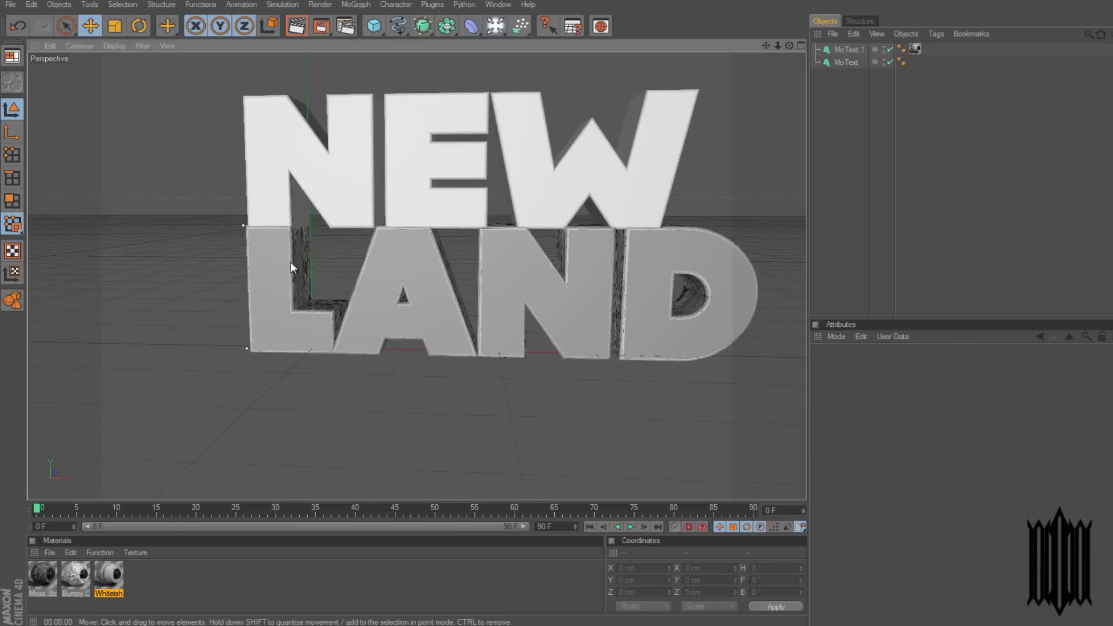
pyautogui.click(296, 26)
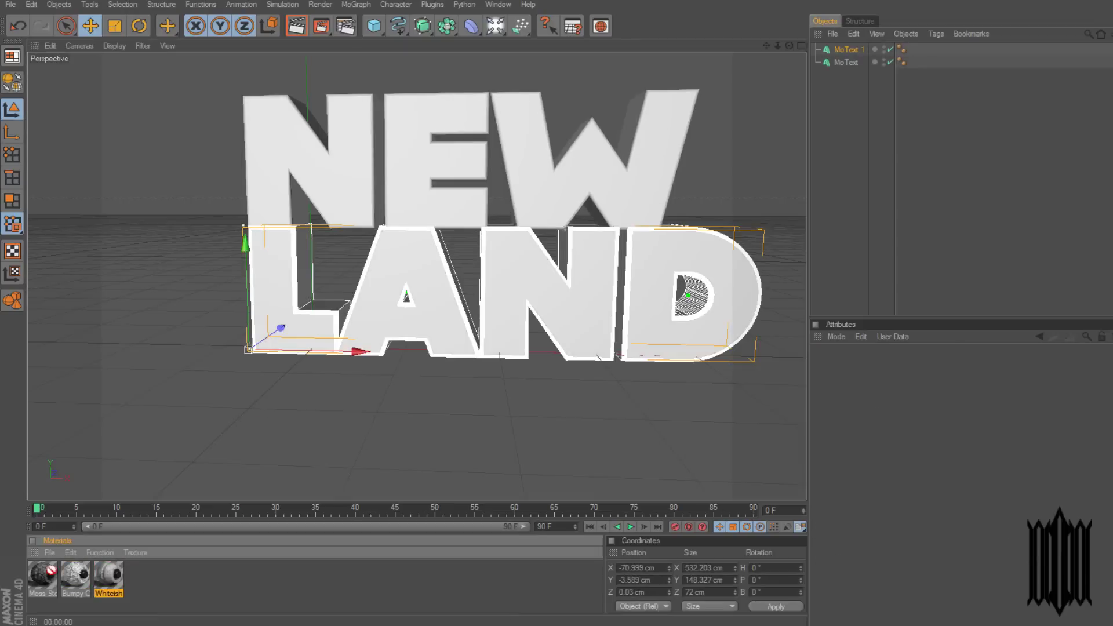
pyautogui.hotkey('ctrl', 'r')
pyautogui.click(301, 32)
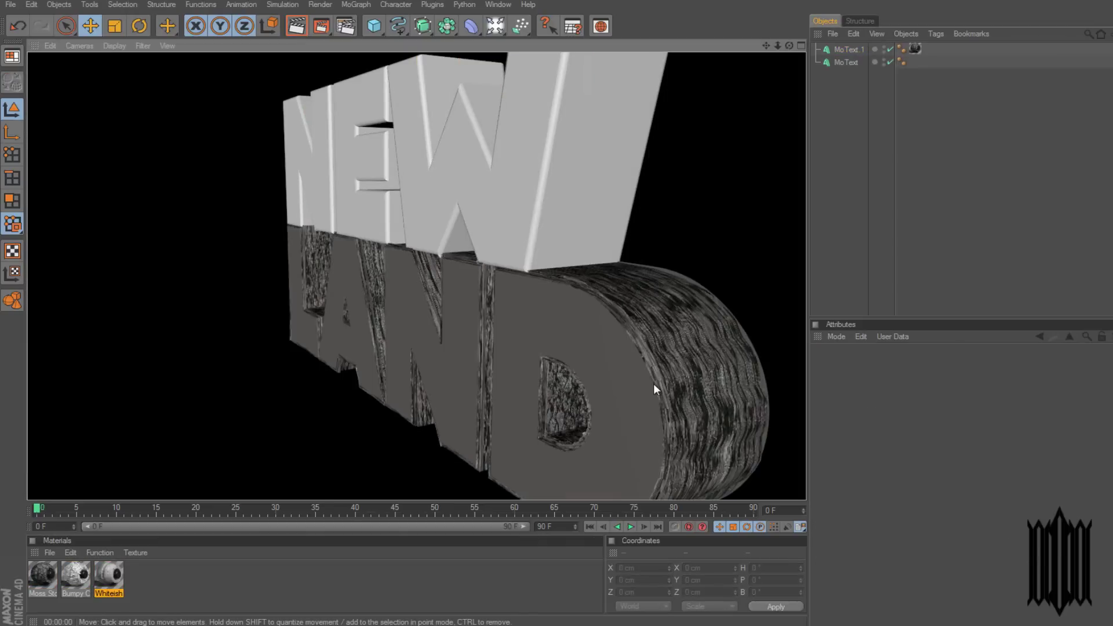
# Duplicate the LAND text and thin the copy to Depth 4
pyautogui.click(654, 386)
pyautogui.hotkey('ctrl', 'c')
pyautogui.hotkey('ctrl', 'v')
pyautogui.click(877, 366)
pyautogui.moveTo(900, 394); pyautogui.dragTo(901, 397)
pyautogui.click(564, 305)
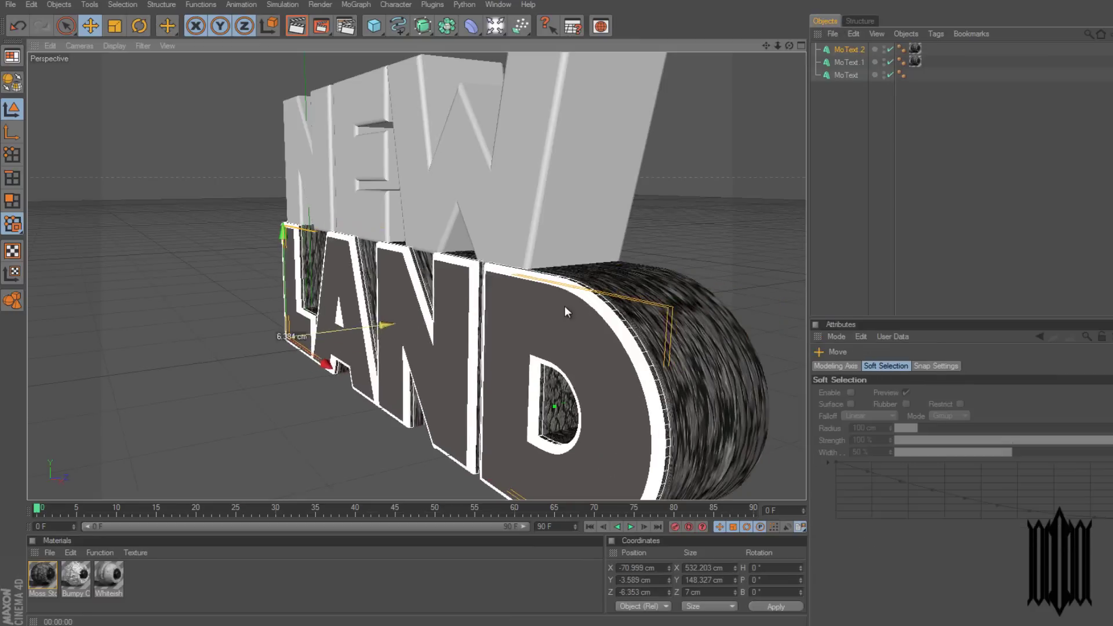
pyautogui.click(297, 28)
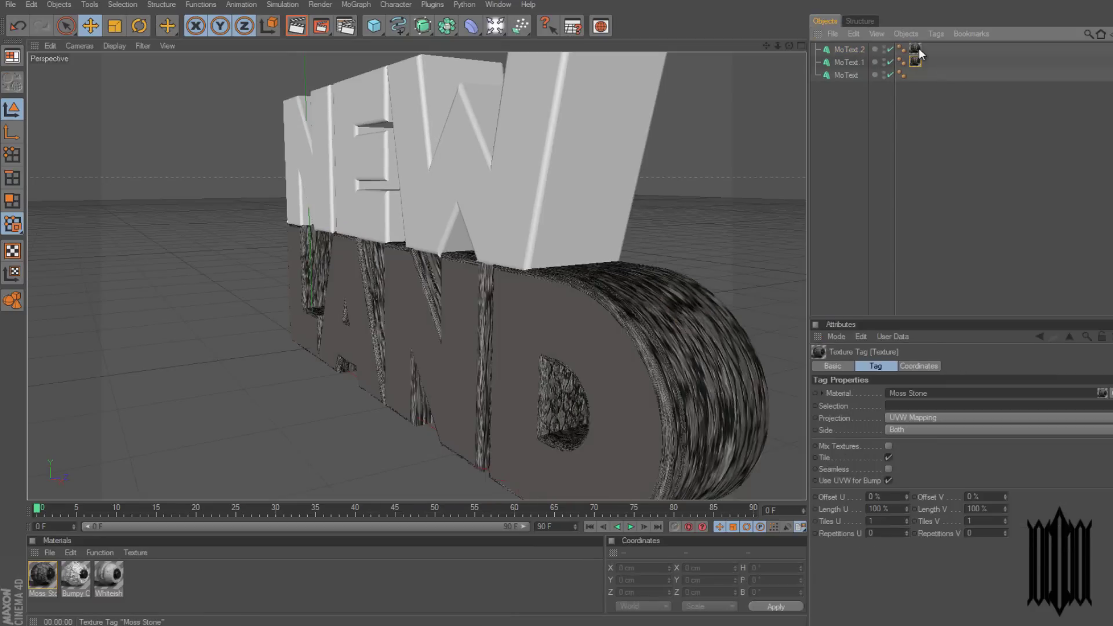
# Apply the Whiteish material to LAND and NEW and render a preview
pyautogui.moveTo(108, 577); pyautogui.dragTo(915, 61)
pyautogui.hotkey('ctrl', 'r')
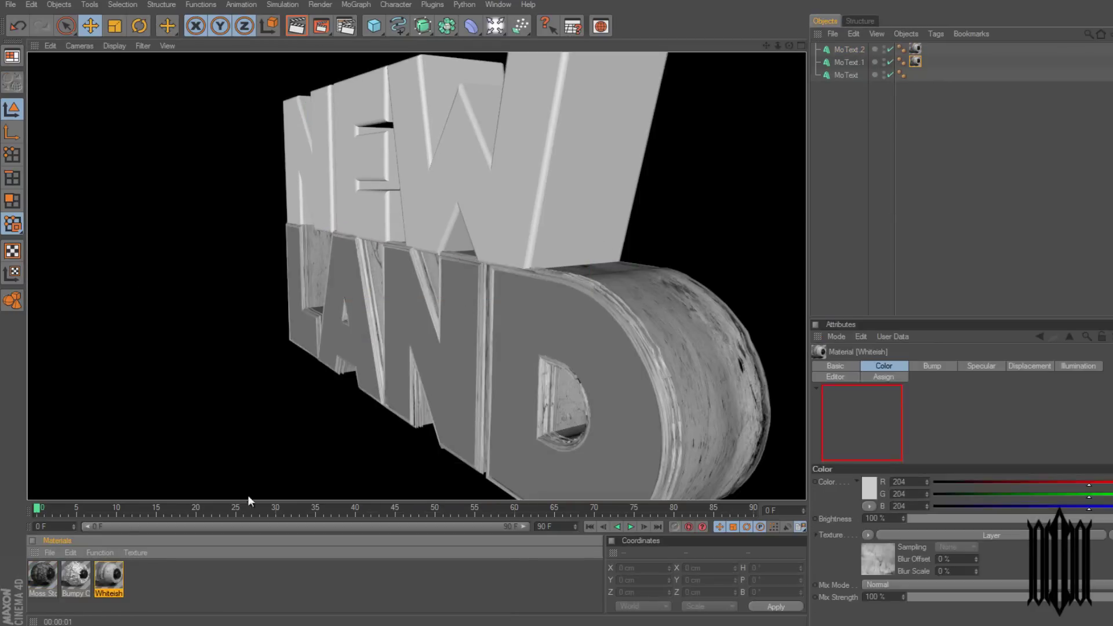
pyautogui.moveTo(108, 577); pyautogui.dragTo(915, 74)
pyautogui.click(321, 25)
pyautogui.hotkey('ctrl', 'b')
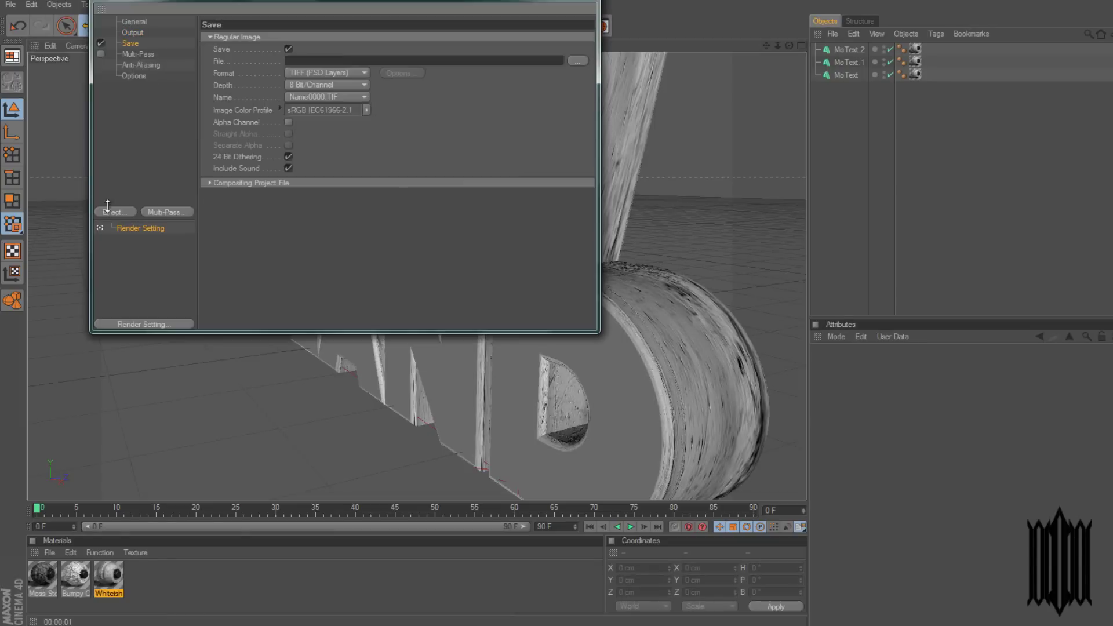
# Add a render effect in Render Settings and preview the render
pyautogui.click(99, 219)
pyautogui.click(174, 325)
pyautogui.click(293, 30)
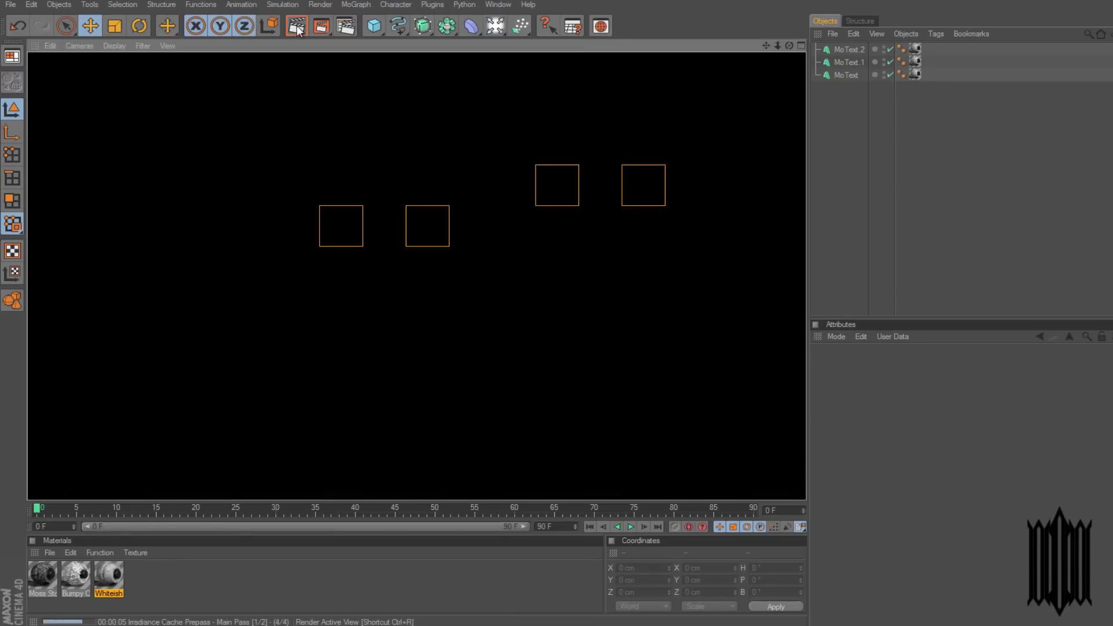
pyautogui.click(828, 255)
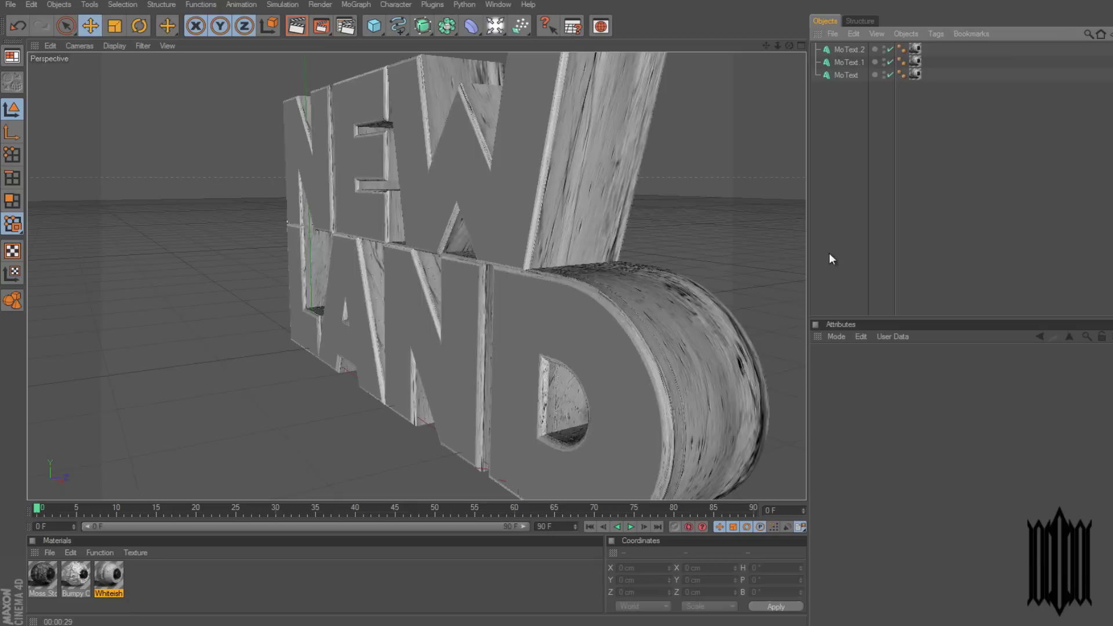
# Add a second omni light at 23% intensity and render to check the lighting
pyautogui.hotkey('ctrl', 'r')
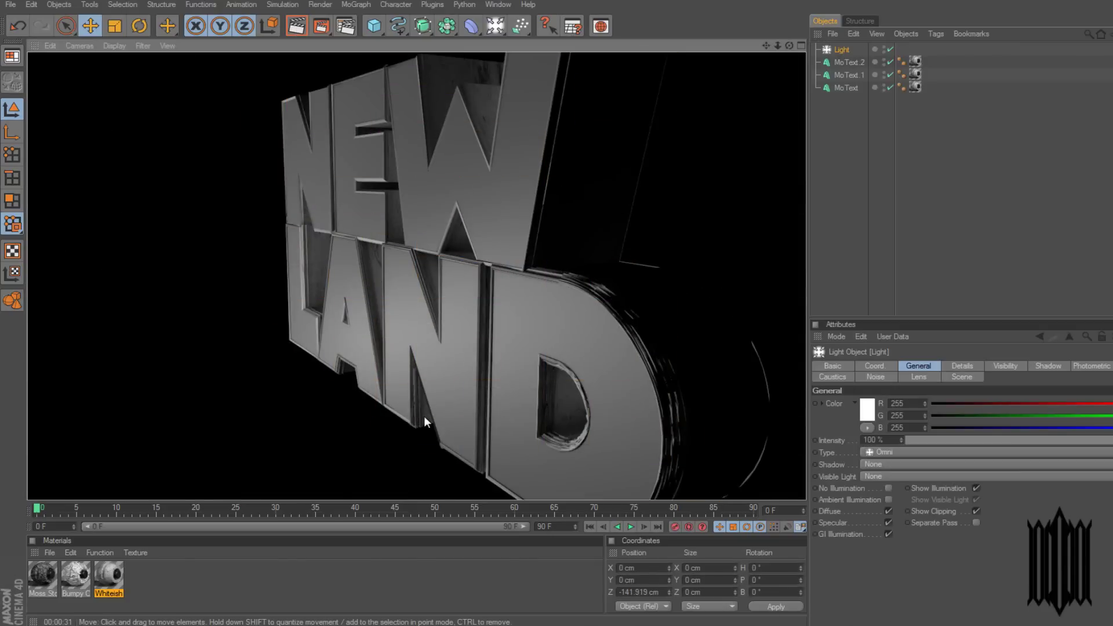
pyautogui.click(495, 26)
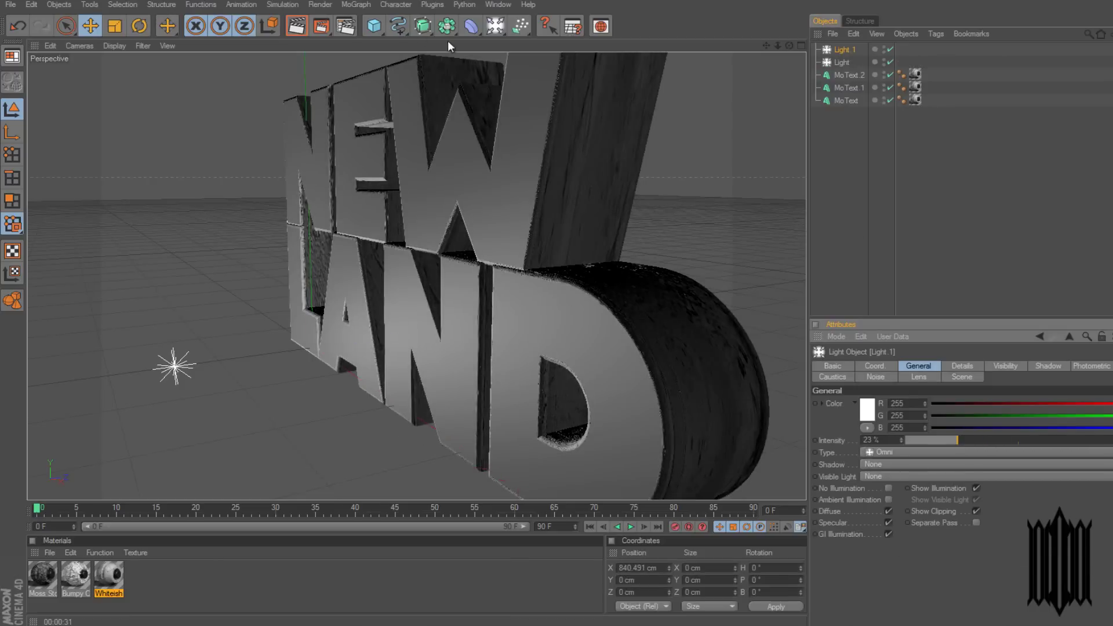
pyautogui.hotkey('ctrl', 'r')
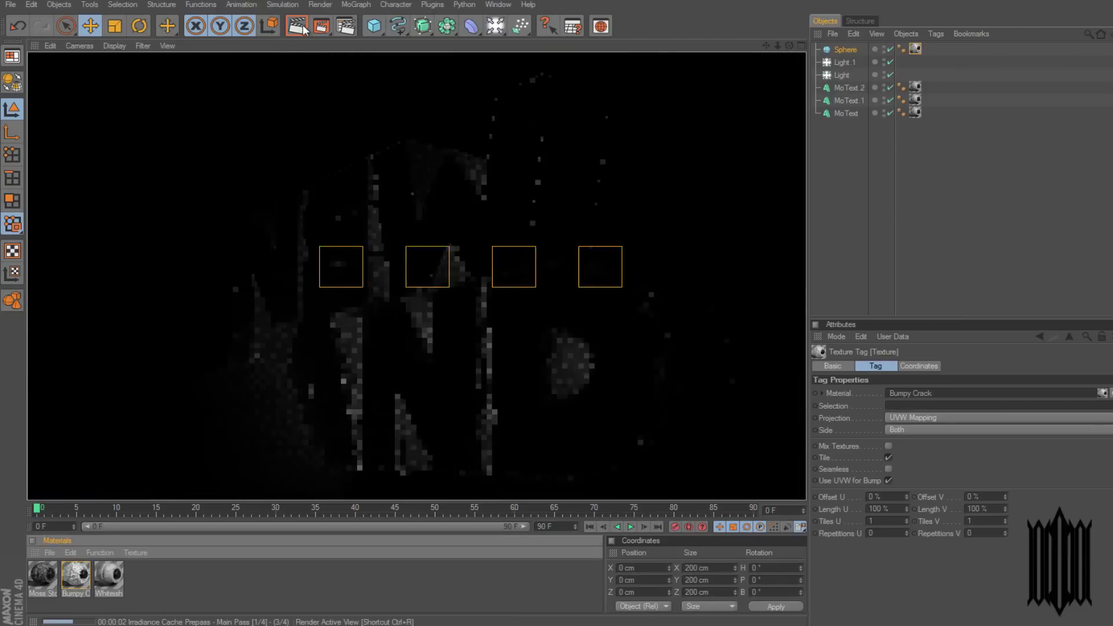
# Add a stone-textured sphere, set its radius to 43.758 cm, and place it beside the text
pyautogui.click(296, 25)
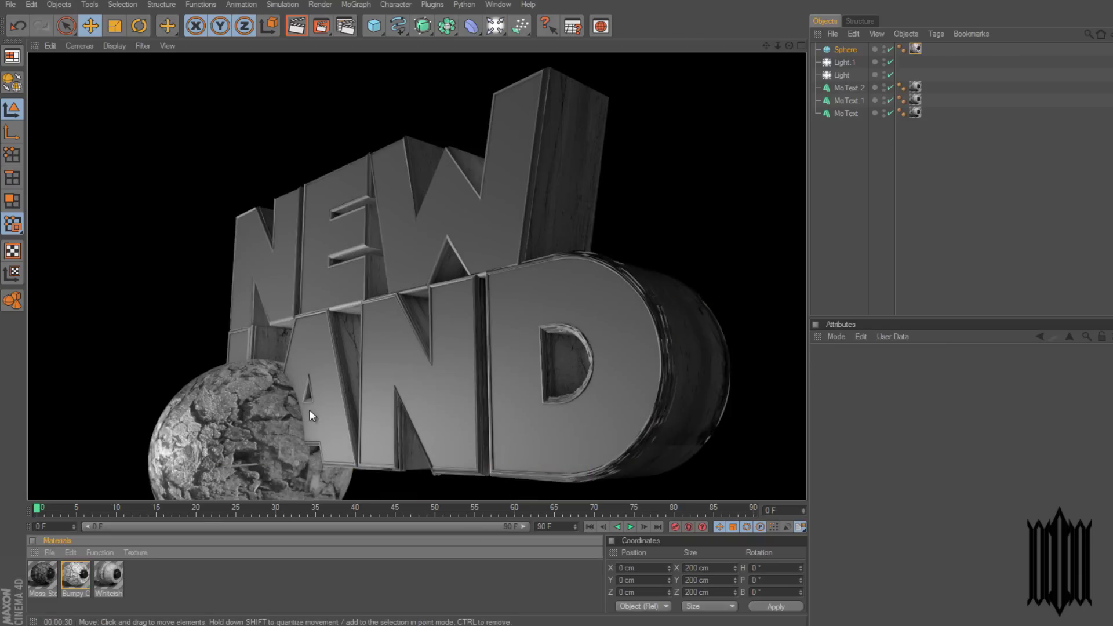
pyautogui.click(312, 416)
pyautogui.moveTo(911, 392); pyautogui.dragTo(914, 400)
pyautogui.moveTo(139, 371); pyautogui.dragTo(573, 305)
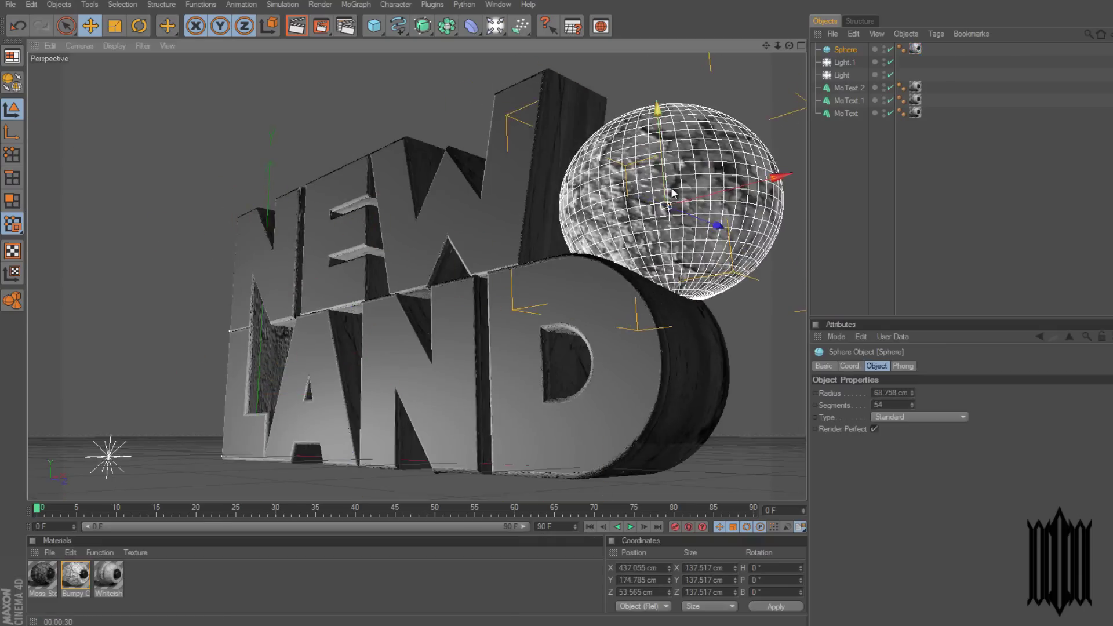
pyautogui.moveTo(911, 399); pyautogui.dragTo(911, 405)
pyautogui.moveTo(567, 306); pyautogui.dragTo(539, 324)
pyautogui.click(296, 25)
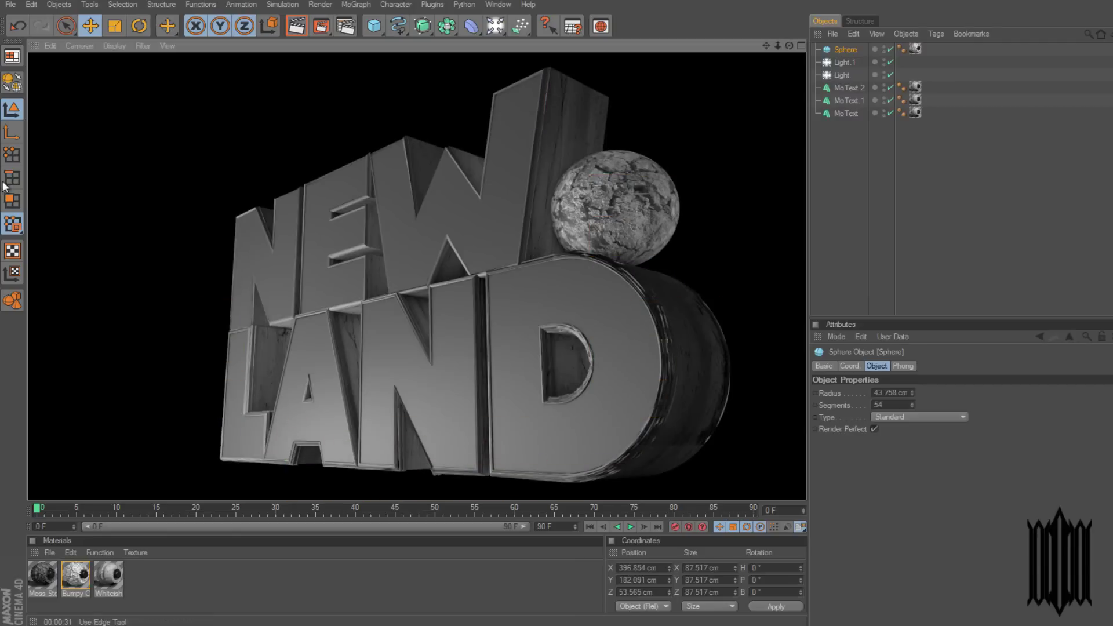
# Hide the sphere and render the NEW LAND text on its own
pyautogui.click(834, 220)
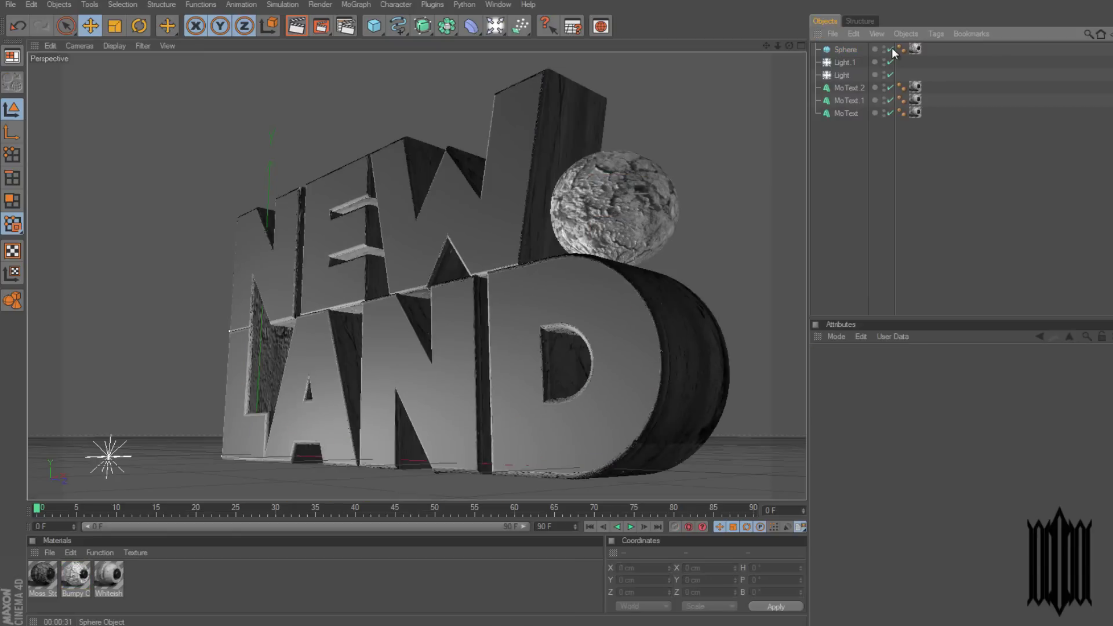
pyautogui.click(890, 49)
pyautogui.hotkey('shift', 'r')
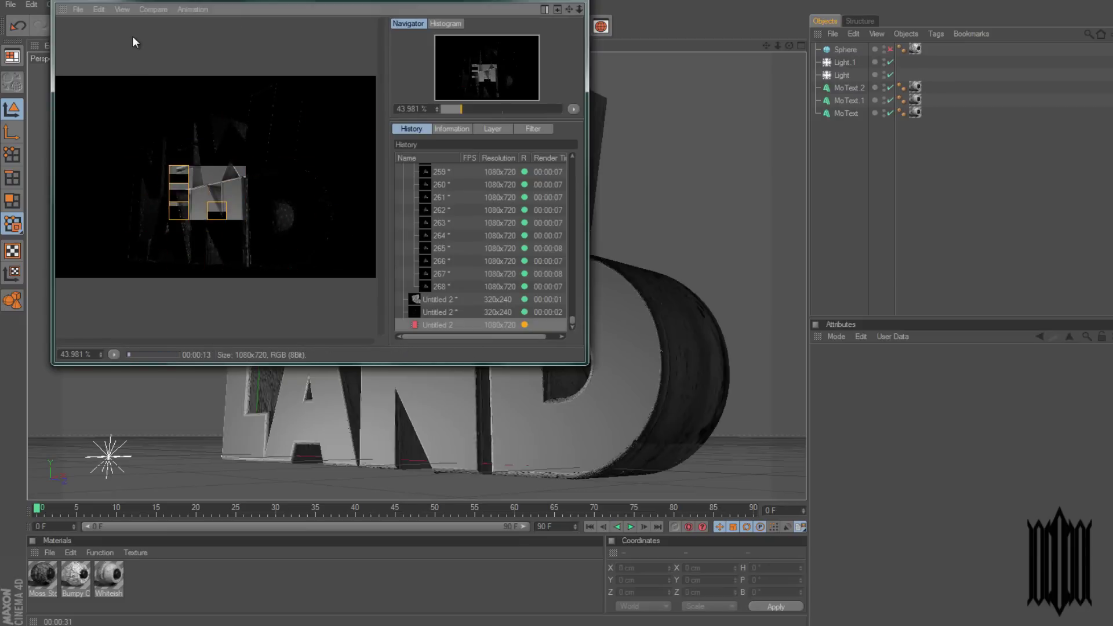
# Save the text render as PSD, then save the sphere-only render
pyautogui.click(78, 9)
pyautogui.click(99, 40)
pyautogui.click(75, 24)
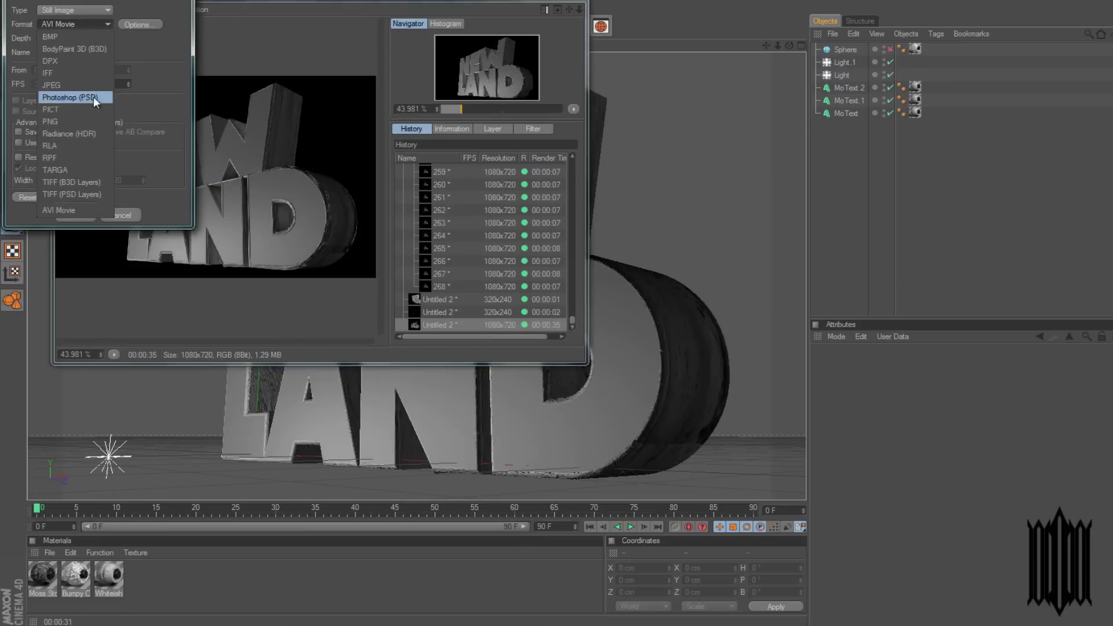
pyautogui.click(75, 215)
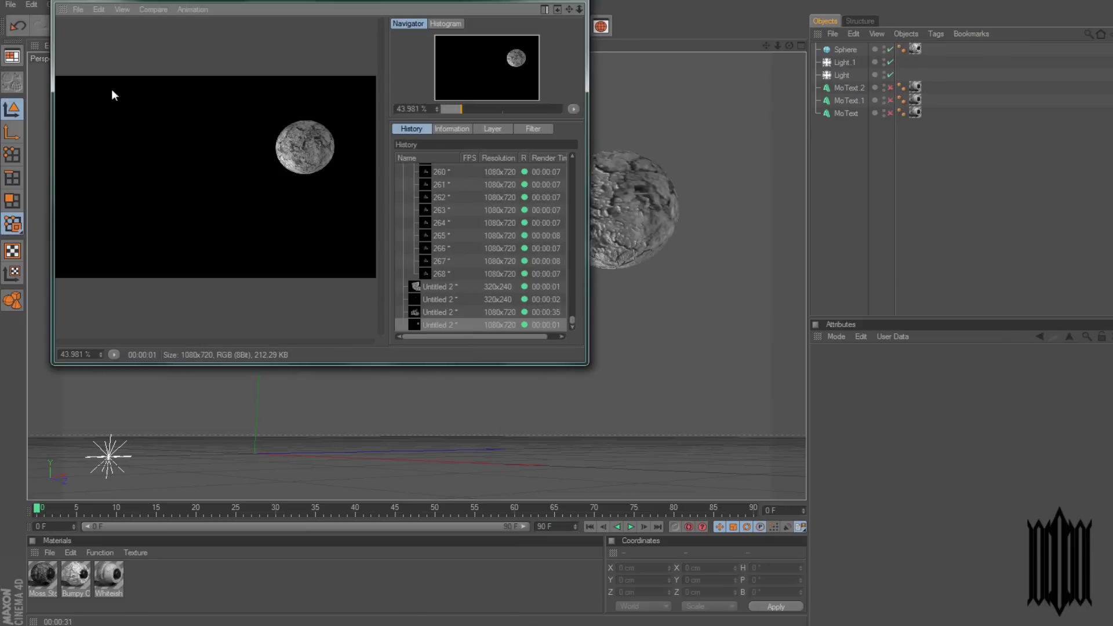
pyautogui.click(490, 320)
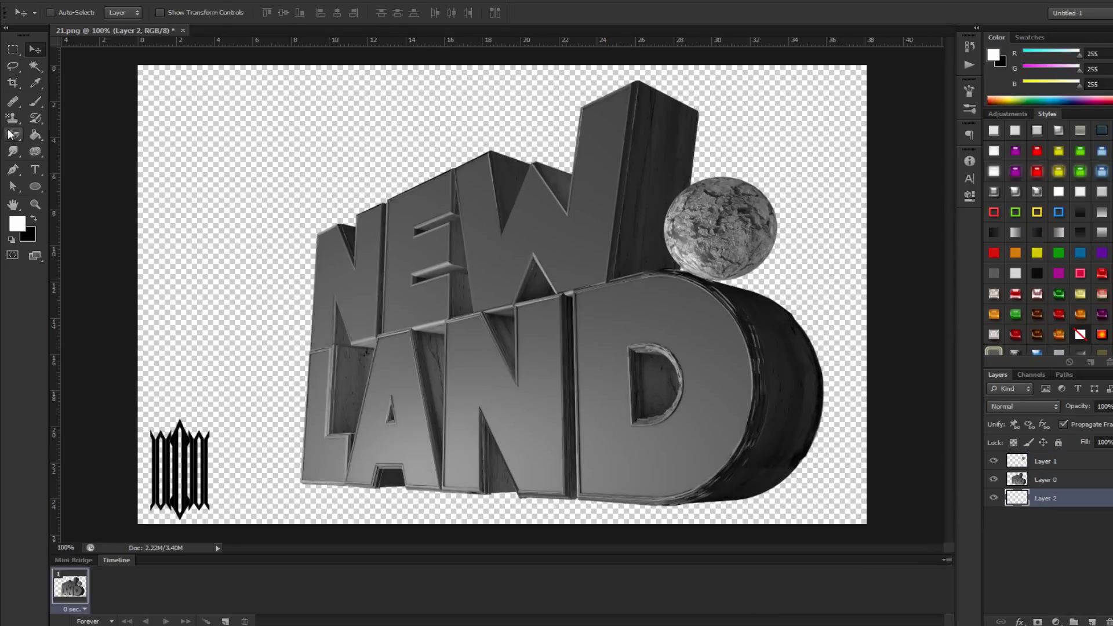
# Fill the bottom layer white and shrink the NEW LAND text to fit the canvas
pyautogui.hotkey('alt', 'BackSpace')
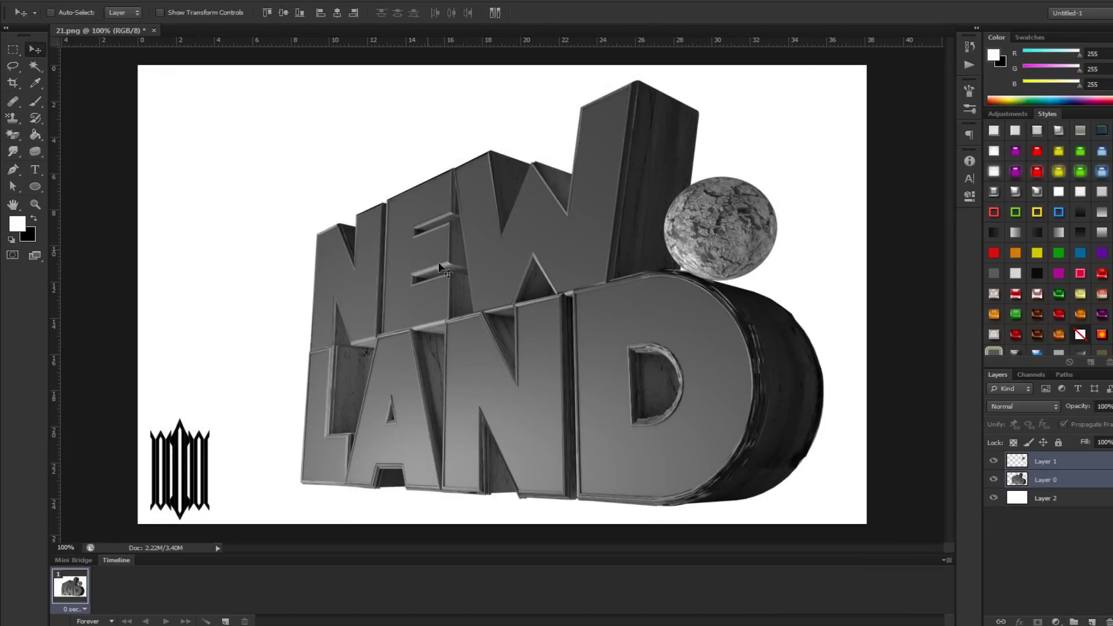
pyautogui.hotkey('ctrl', 't')
pyautogui.moveTo(378, 142); pyautogui.dragTo(330, 99)
pyautogui.press('Return')
# Draw a black ellipse behind the letters and skew it along their base
pyautogui.press('u')
pyautogui.moveTo(342, 376)
pyautogui.mouseDown()
pyautogui.moveTo(625, 406)
pyautogui.moveTo(632, 434)
pyautogui.moveTo(631, 416)
pyautogui.mouseUp()
pyautogui.doubleClick(1012, 464)
pyautogui.click(800, 373)
pyautogui.hotkey('ctrl', 't')
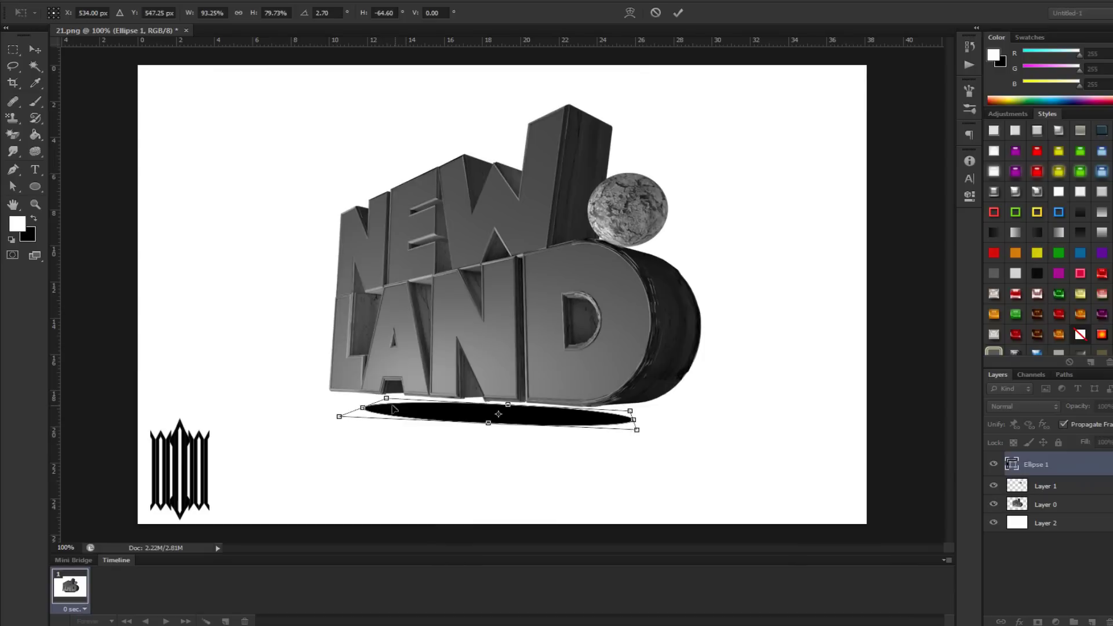
pyautogui.press('Return')
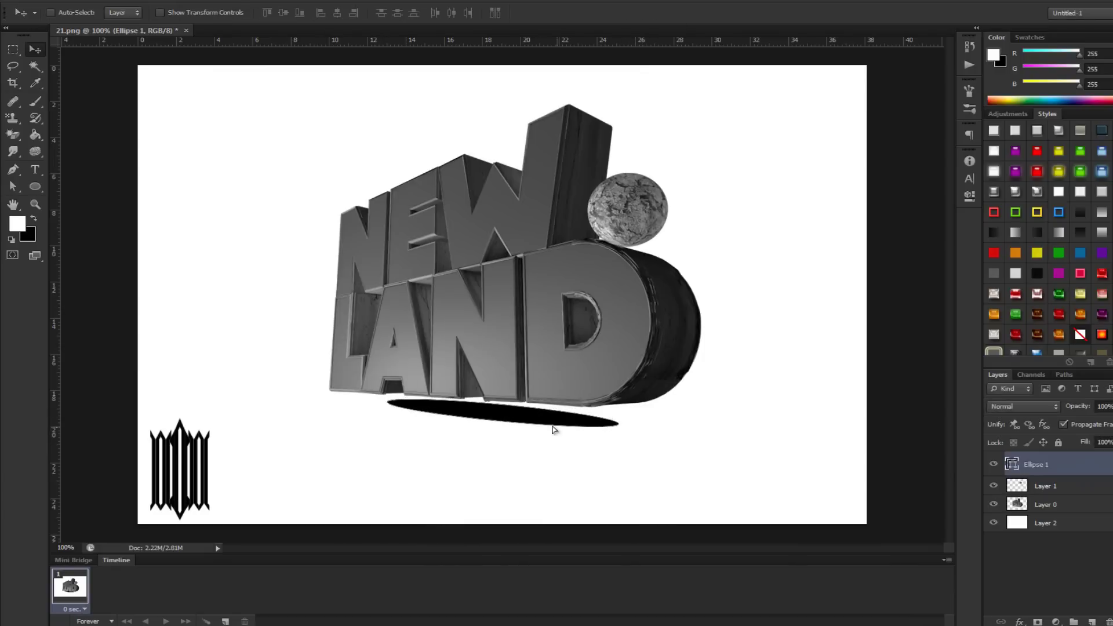
pyautogui.hotkey('ctrl', '[')
pyautogui.hotkey('ctrl', '[')
pyautogui.hotkey('ctrl', 't')
pyautogui.moveTo(597, 401); pyautogui.dragTo(600, 416)
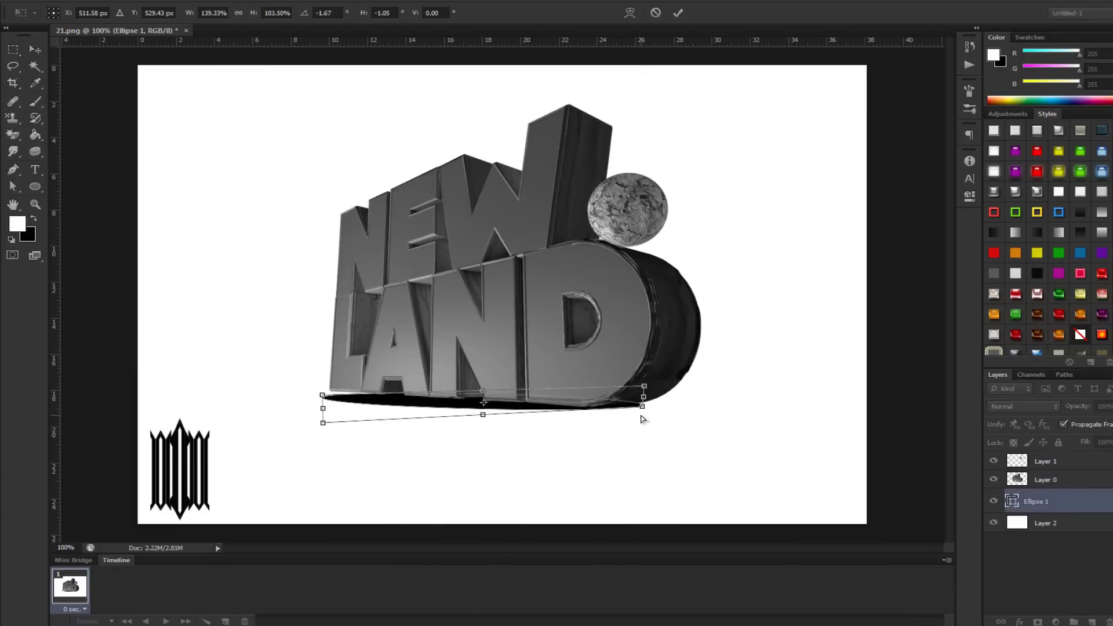
pyautogui.press('Return')
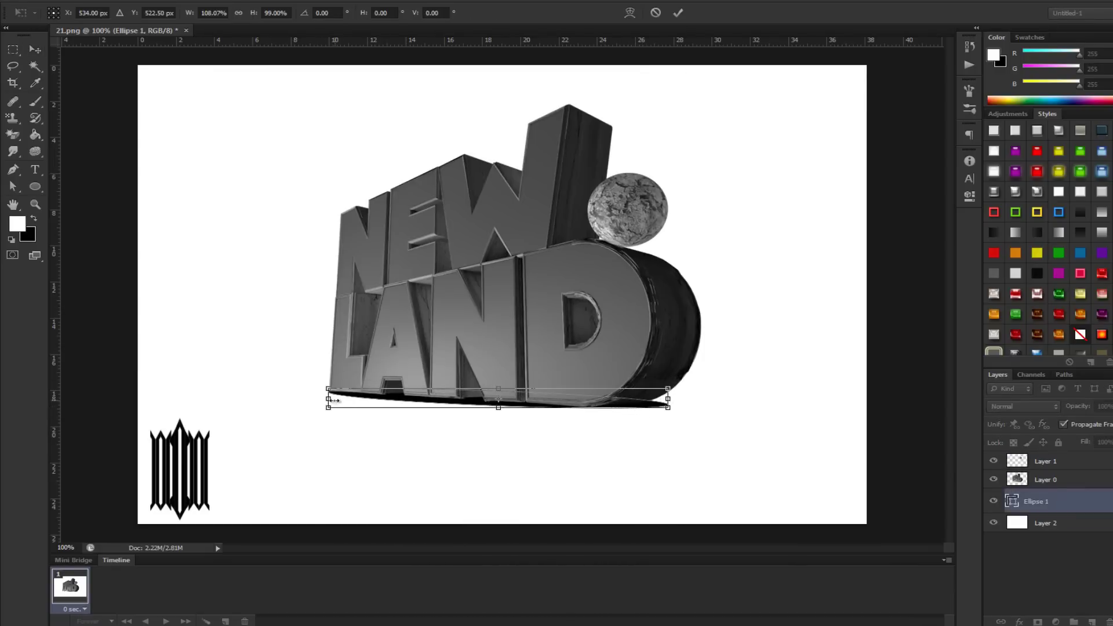
# Soften the shadow ellipse with Motion Blur followed by Gaussian Blur
pyautogui.click(215, 2)
pyautogui.click(413, 224)
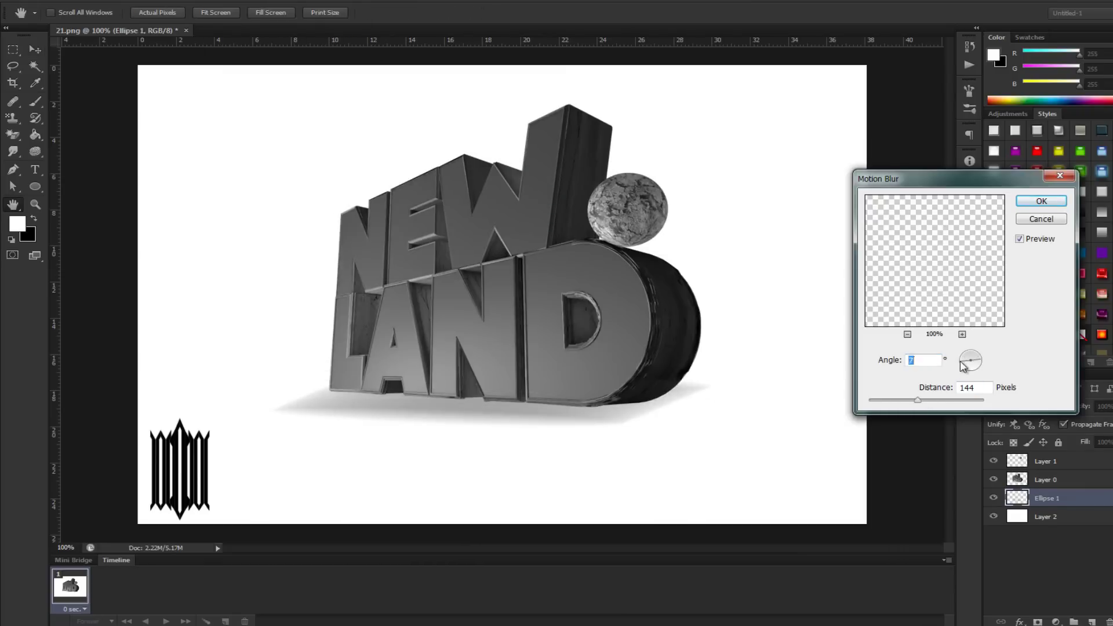
pyautogui.press('Return')
pyautogui.click(215, 2)
pyautogui.click(431, 188)
pyautogui.moveTo(725, 219); pyautogui.dragTo(902, 272)
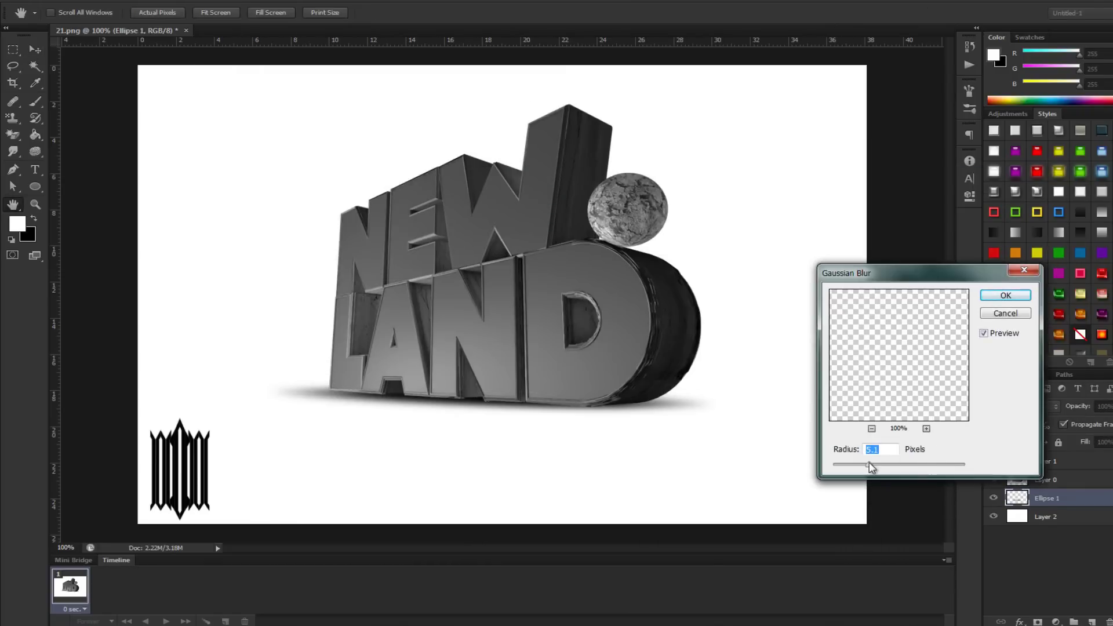
pyautogui.press('Return')
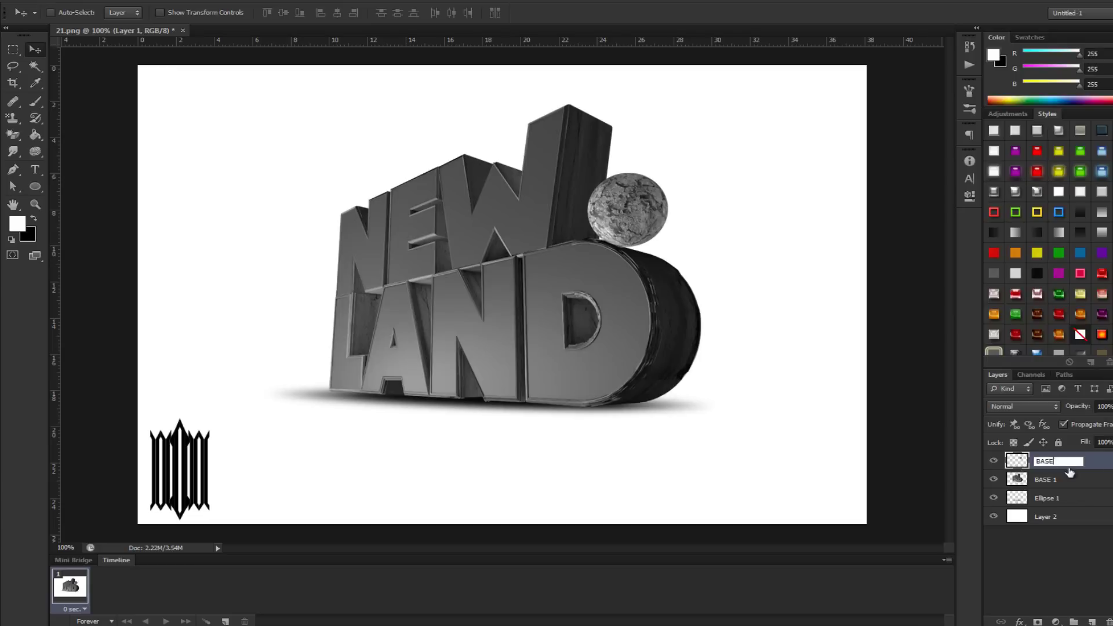
# Rename layers BASE 2 and SHADOW and give the BASE layers a green label
pyautogui.write('2')
pyautogui.press('Return')
pyautogui.keyDown('shift'); pyautogui.click(1047, 479); pyautogui.keyUp('shift')
pyautogui.rightClick(1047, 479)
pyautogui.click(834, 410)
pyautogui.doubleClick(1046, 498)
pyautogui.write('SHADOW')
# Add a Black & White adjustment with a pale green tint to the BASE 1 letters, painting its mask
pyautogui.click(1092, 620)
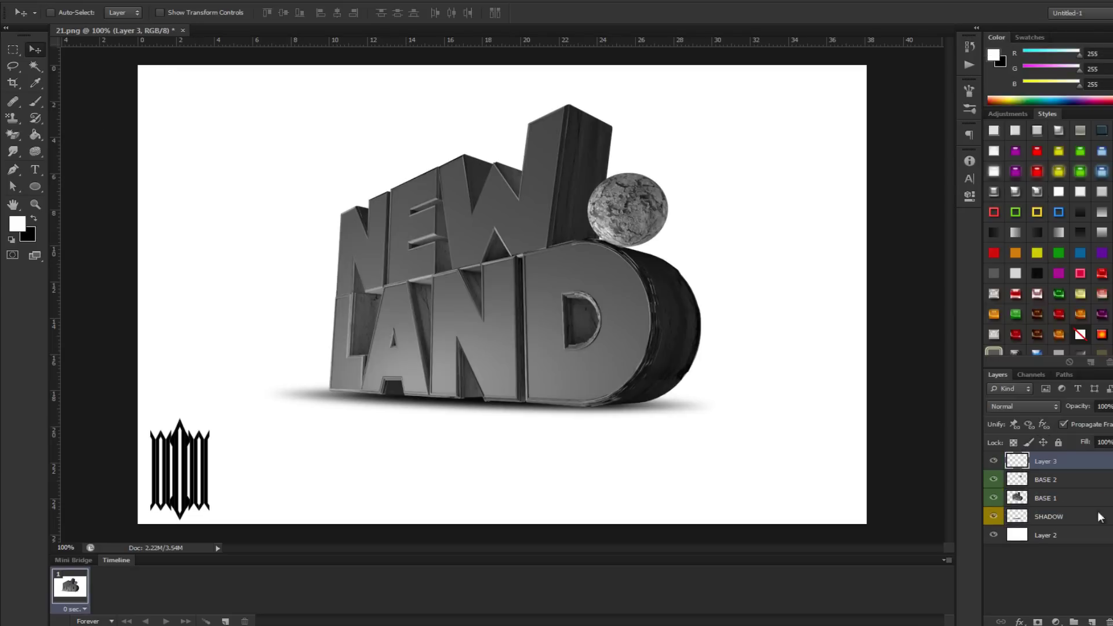
pyautogui.click(1056, 621)
pyautogui.click(1026, 475)
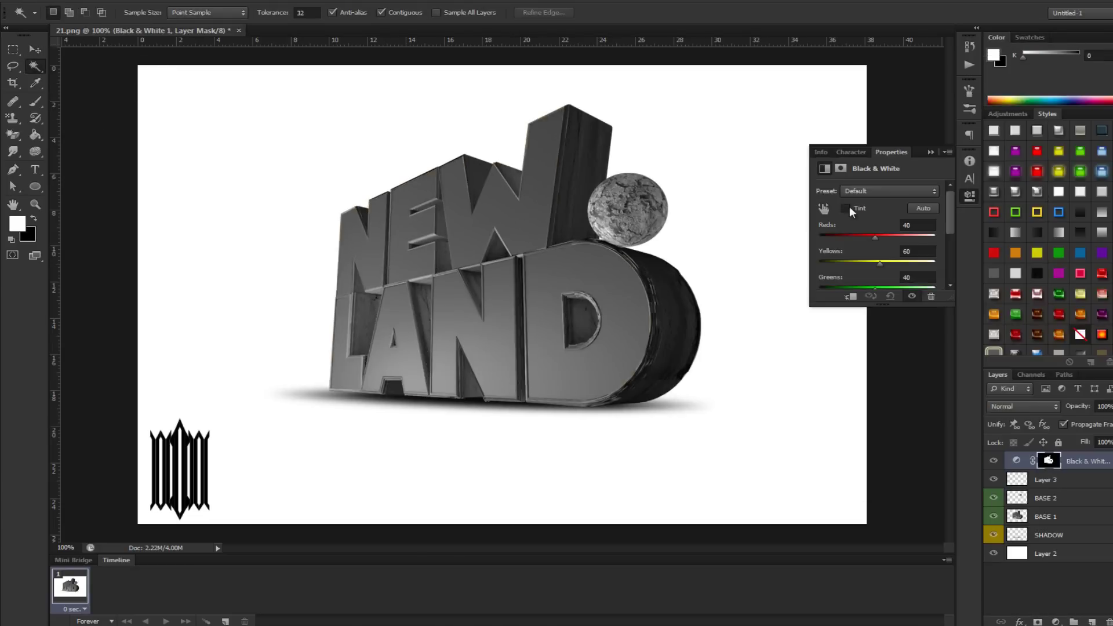
pyautogui.click(846, 208)
pyautogui.click(876, 208)
pyautogui.click(505, 390)
pyautogui.click(735, 350)
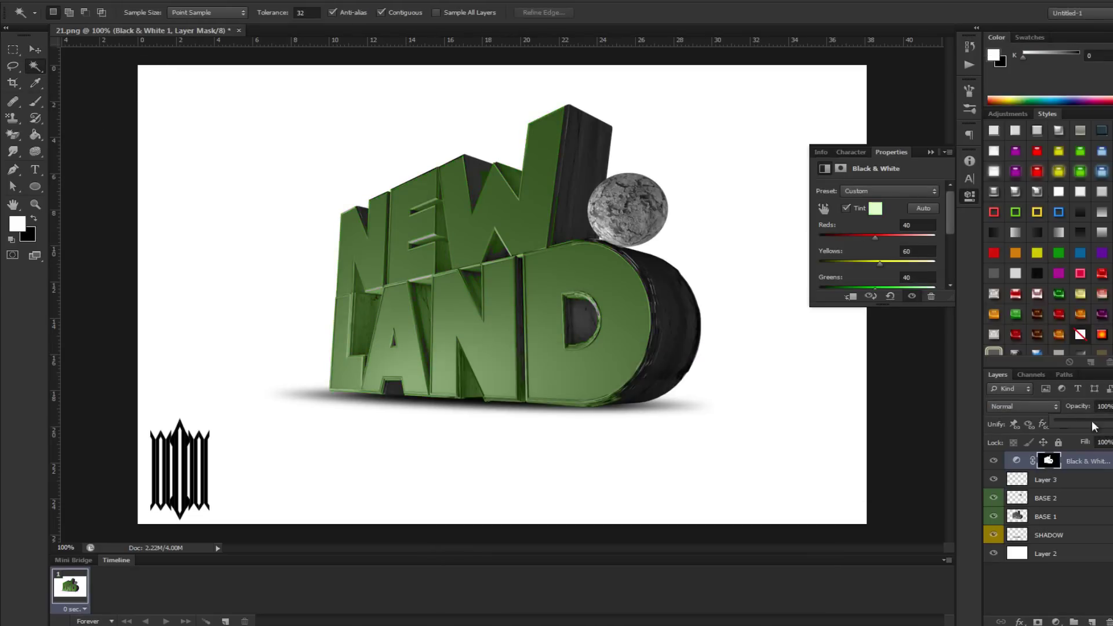
pyautogui.click(35, 104)
pyautogui.press(']')
pyautogui.press(']')
pyautogui.press(']')
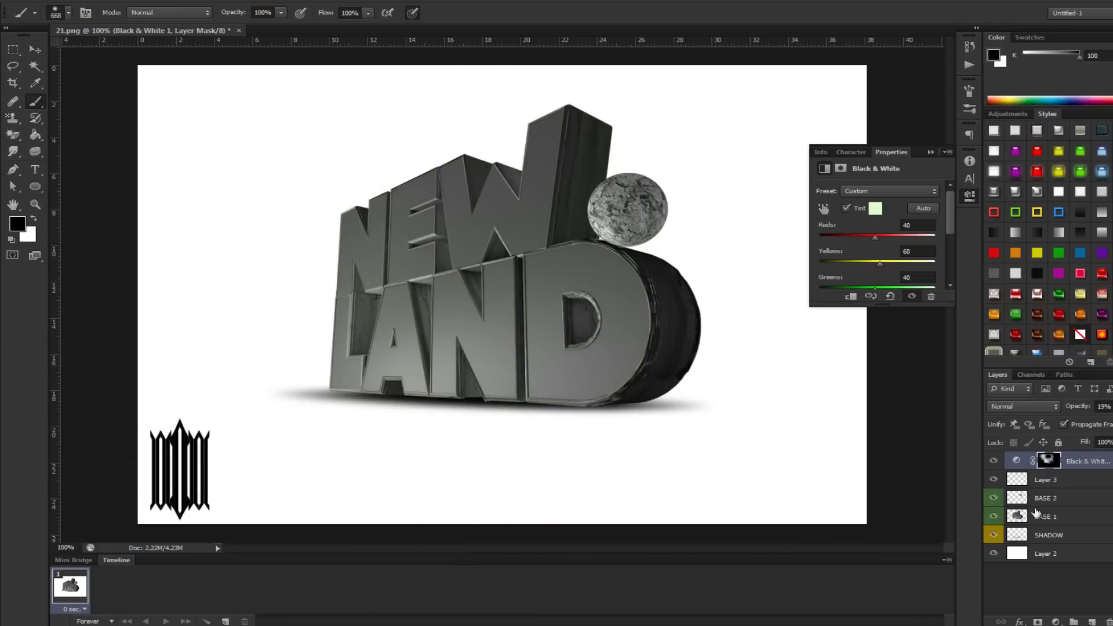
# Add new layers above BASE 1 and BASE 2, one at 35% opacity, and erase parts
pyautogui.click(1035, 511)
pyautogui.hotkey('ctrl', 'shift', 'alt', 'n')
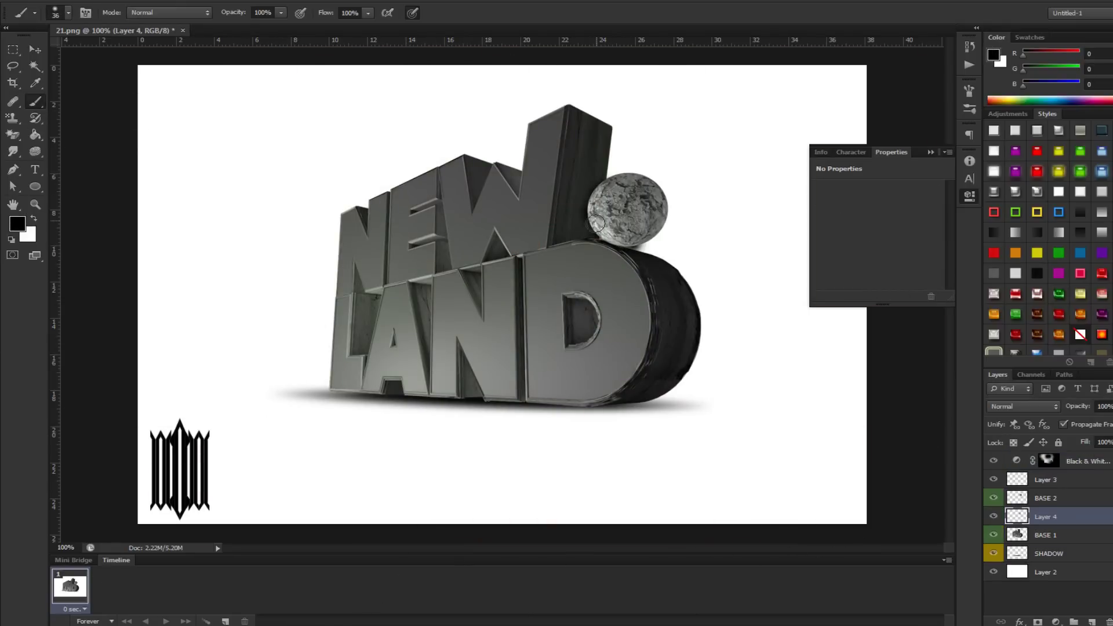
pyautogui.keyDown('ctrl'); pyautogui.click(1017, 498); pyautogui.keyUp('ctrl')
pyautogui.hotkey('ctrl', 'shift', 'alt', 'n')
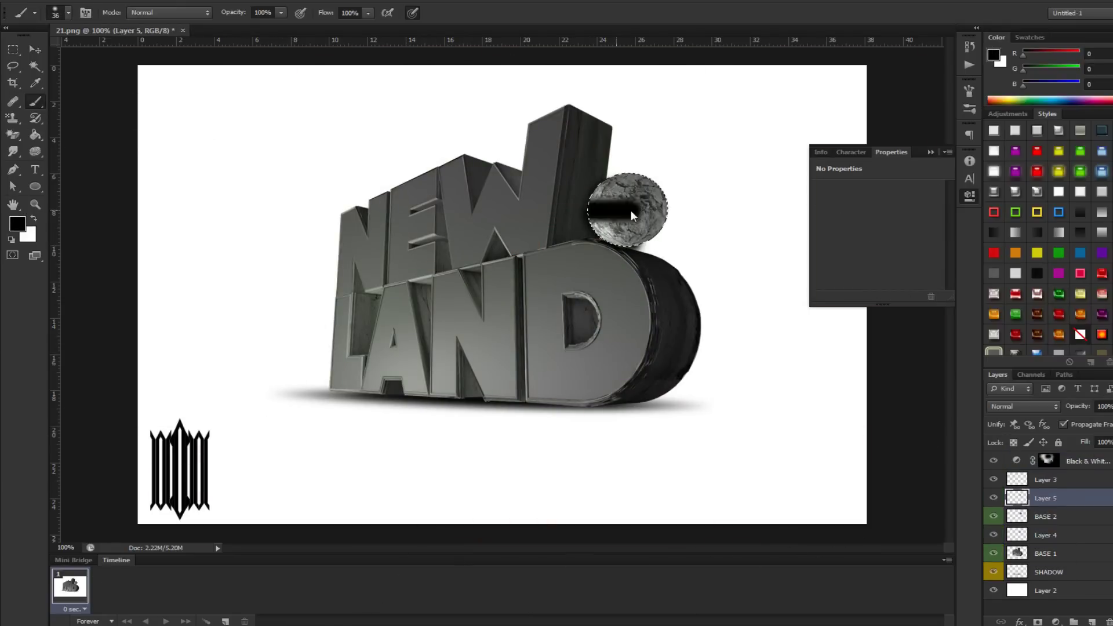
pyautogui.moveTo(1108, 407); pyautogui.dragTo(1079, 425)
pyautogui.write('35')
pyautogui.click(13, 133)
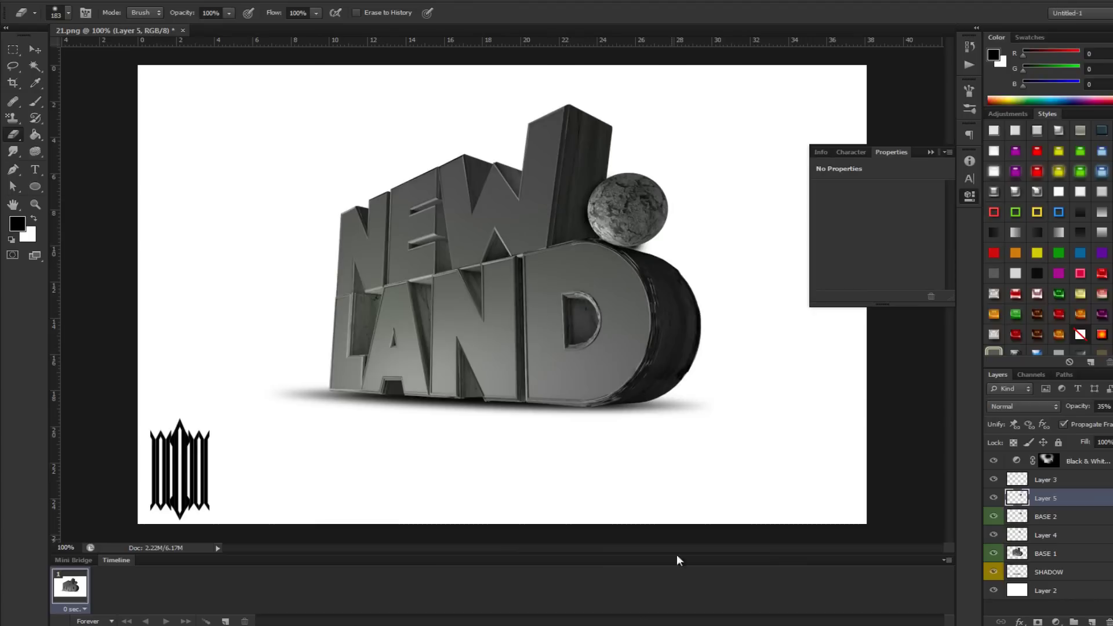
pyautogui.hotkey('alt', '[')
pyautogui.hotkey('alt', '[')
pyautogui.hotkey('alt', '[')
pyautogui.press('v')
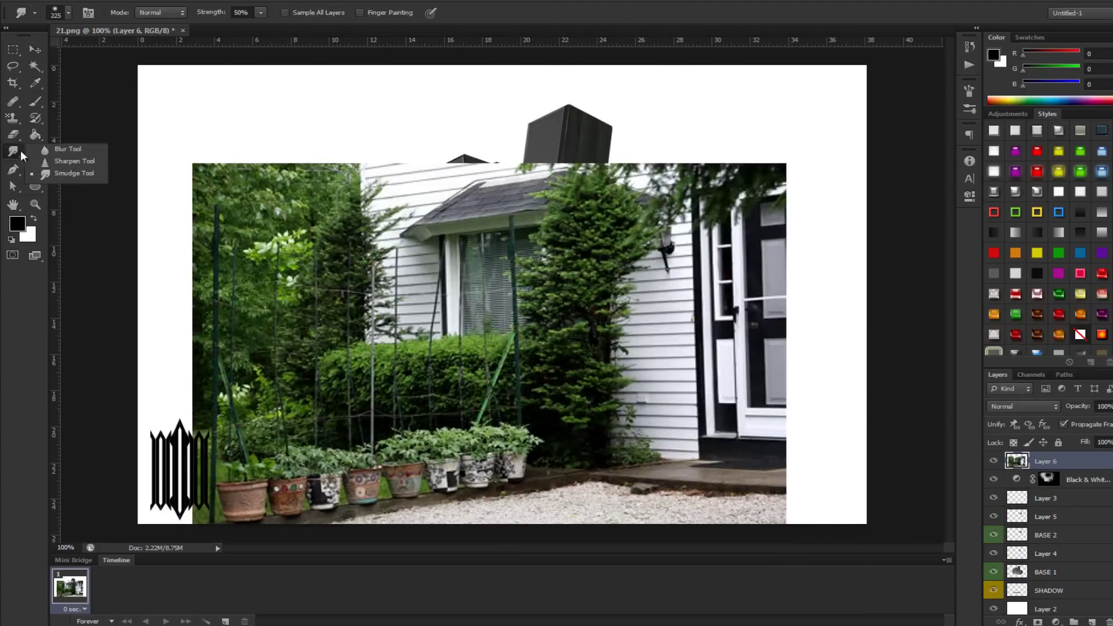
# Magic-erase the house siding and soft-erase the photo, keeping only the conifer foliage
pyautogui.click(12, 134)
pyautogui.click(652, 300)
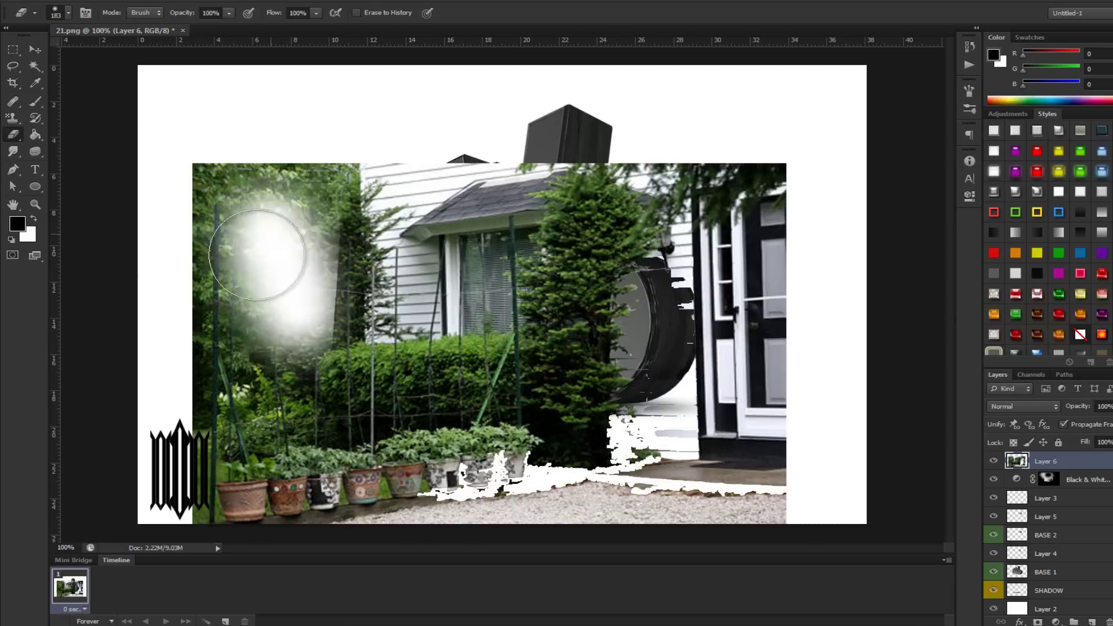
pyautogui.click(12, 134)
pyautogui.moveTo(748, 410)
pyautogui.mouseDown()
pyautogui.moveTo(651, 335)
pyautogui.moveTo(695, 169)
pyautogui.moveTo(686, 212)
pyautogui.mouseUp()
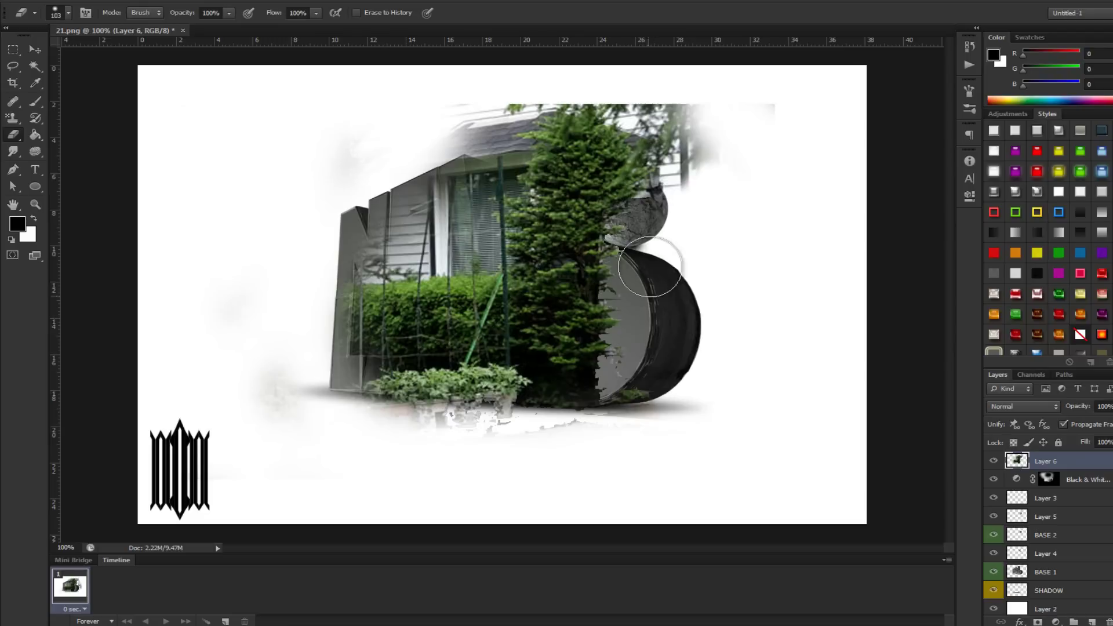
pyautogui.moveTo(650, 267)
pyautogui.mouseDown()
pyautogui.moveTo(406, 376)
pyautogui.moveTo(348, 186)
pyautogui.mouseUp()
pyautogui.hotkey('shift', 'e')
pyautogui.hotkey('shift', 'e')
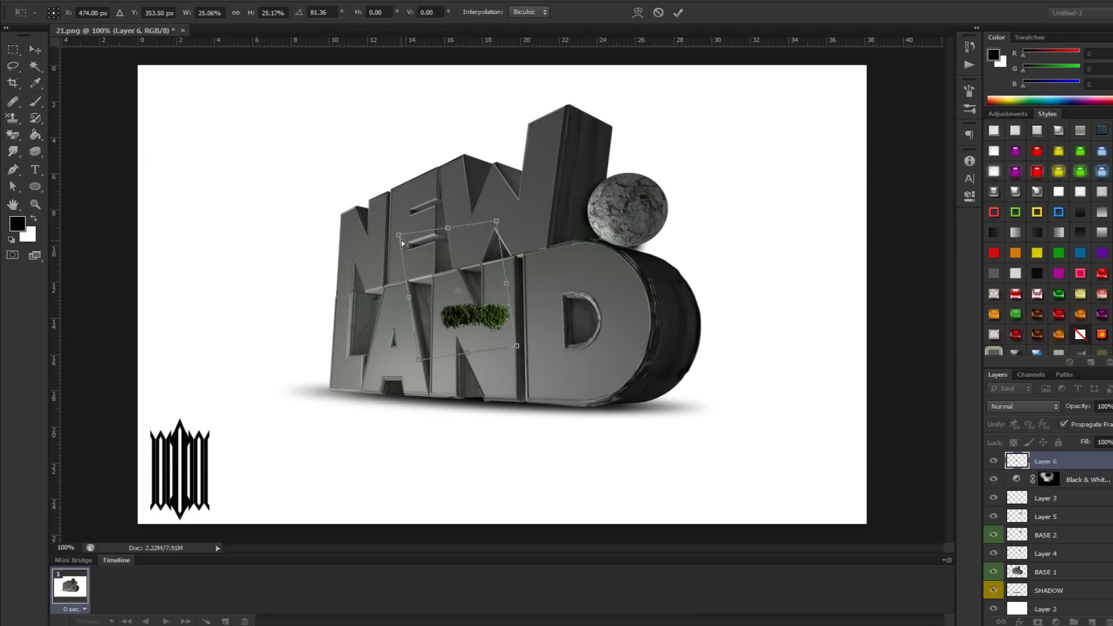
# Shrink and warp the foliage into a grass tuft on the D, and place a copy atop NEW
pyautogui.moveTo(402, 243)
pyautogui.mouseDown()
pyautogui.moveTo(443, 258)
pyautogui.moveTo(577, 267)
pyautogui.mouseUp()
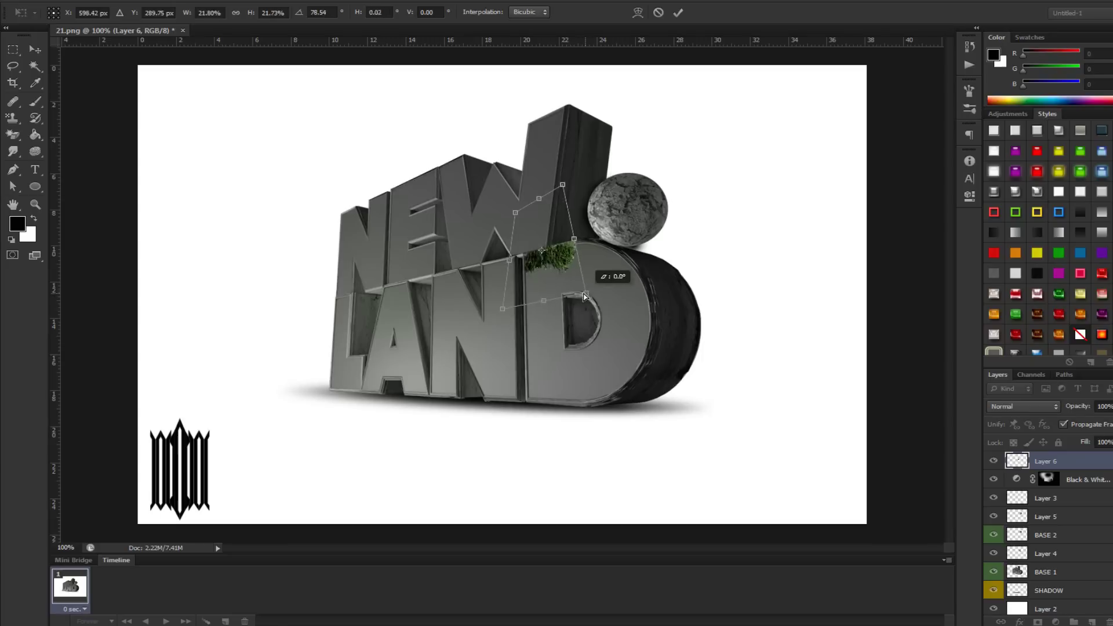
pyautogui.press('Return')
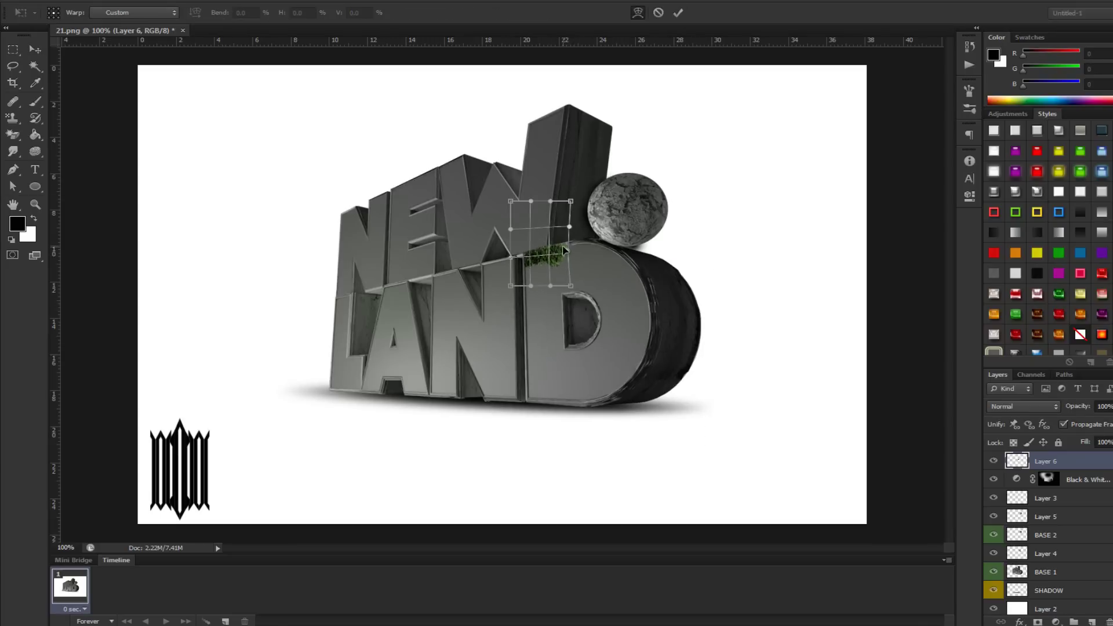
pyautogui.press('Return')
pyautogui.hotkey('ctrl', 'j')
pyautogui.moveTo(535, 244); pyautogui.dragTo(395, 171)
pyautogui.hotkey('ctrl', 't')
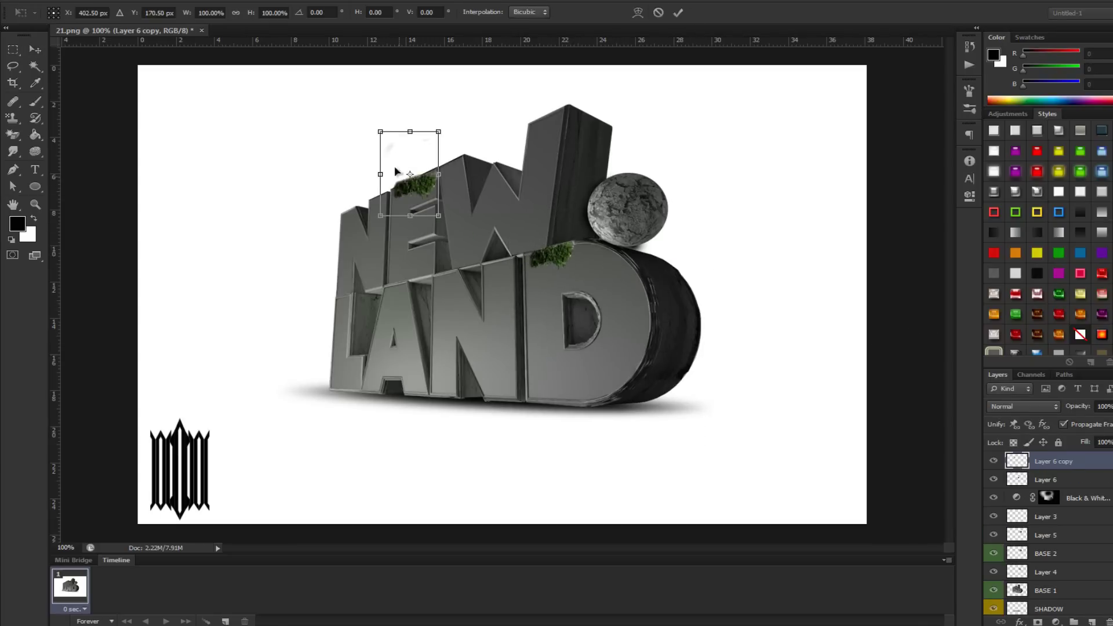
pyautogui.press('Return')
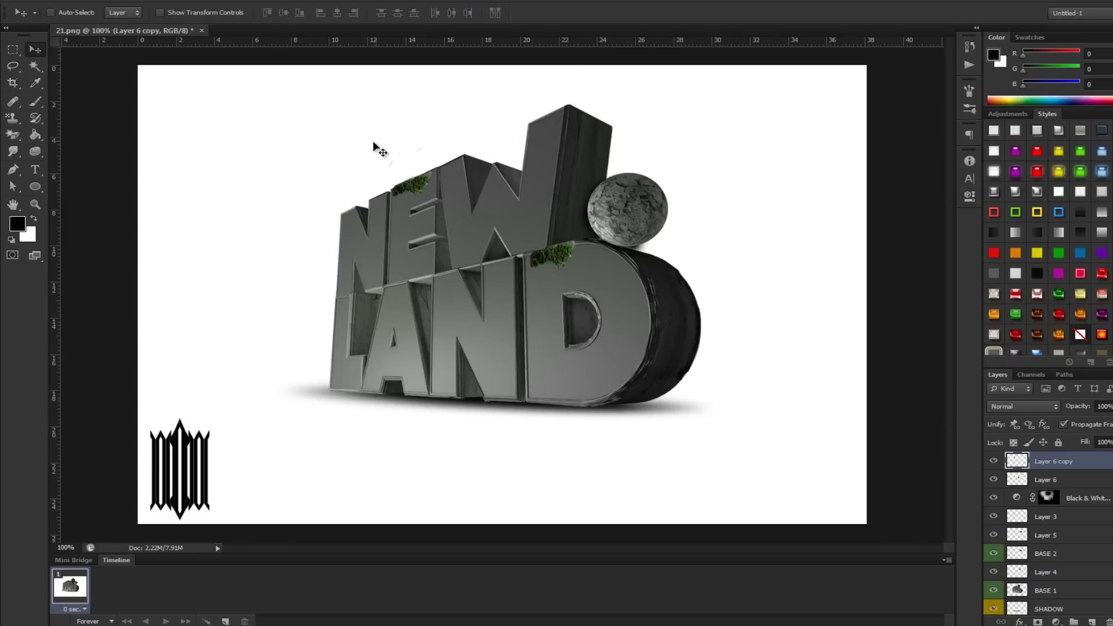
# Place duplicate grass tufts lower on NEW, on the stone sphere and on the pillar
pyautogui.hotkey('ctrl', 'j')
pyautogui.moveTo(398, 238); pyautogui.dragTo(422, 313)
pyautogui.hotkey('ctrl', 't')
pyautogui.moveTo(609, 186); pyautogui.dragTo(659, 200)
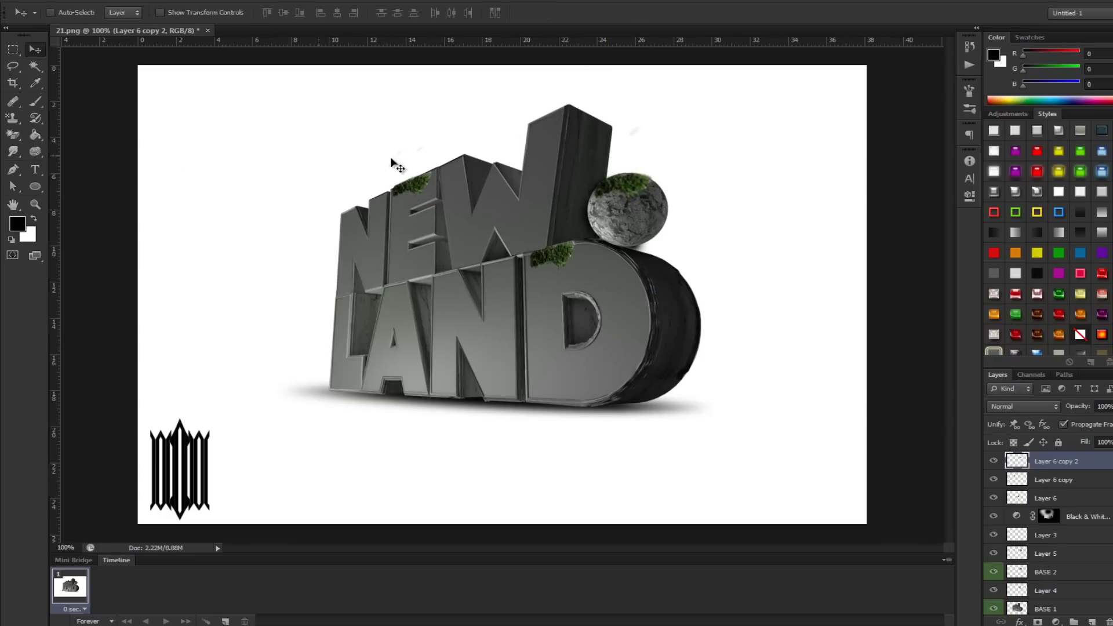
pyautogui.hotkey('ctrl', 'j')
pyautogui.moveTo(429, 196); pyautogui.dragTo(571, 128)
pyautogui.hotkey('ctrl', 't')
pyautogui.press('Return')
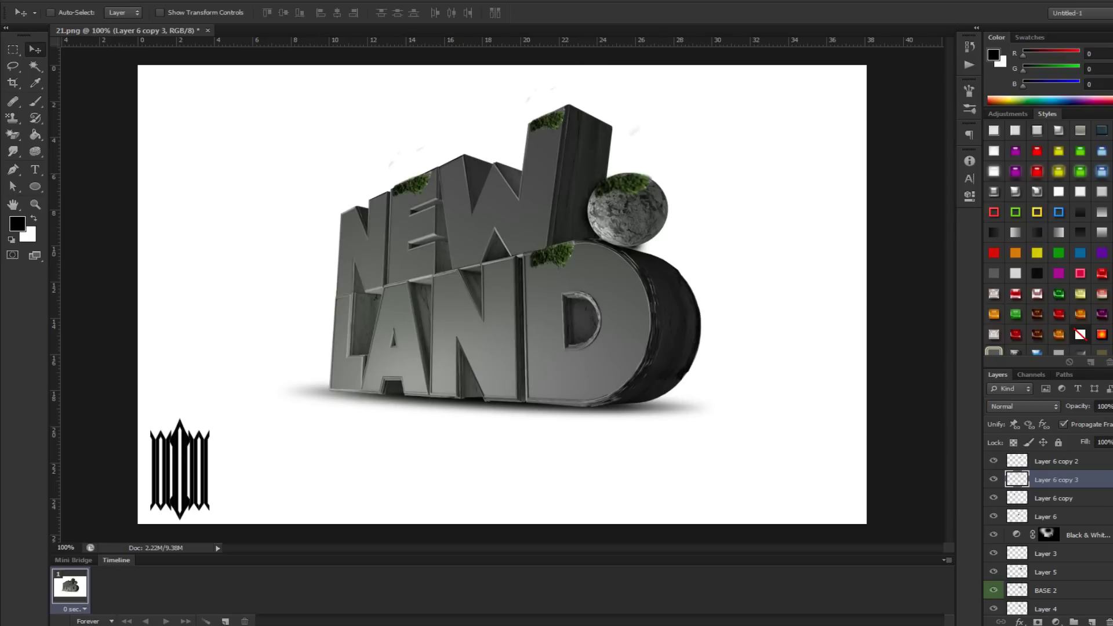
# Warp the grass tuft along the D and erase the excess grass
pyautogui.hotkey('ctrl', 't')
pyautogui.hotkey('ctrl', 't')
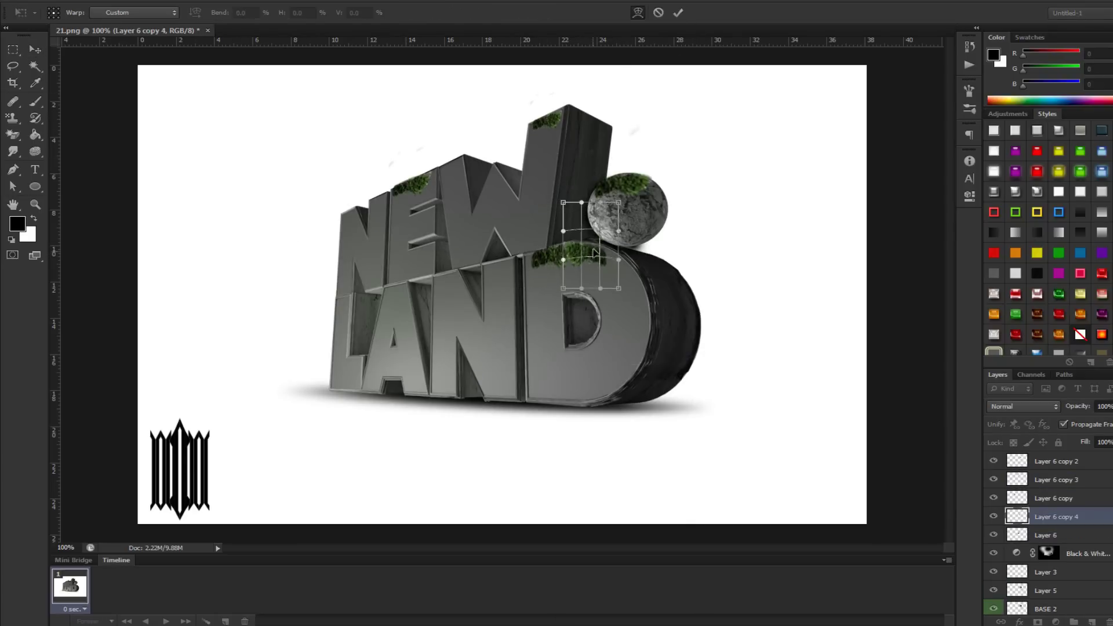
pyautogui.press('Escape')
pyautogui.hotkey('ctrl', 't')
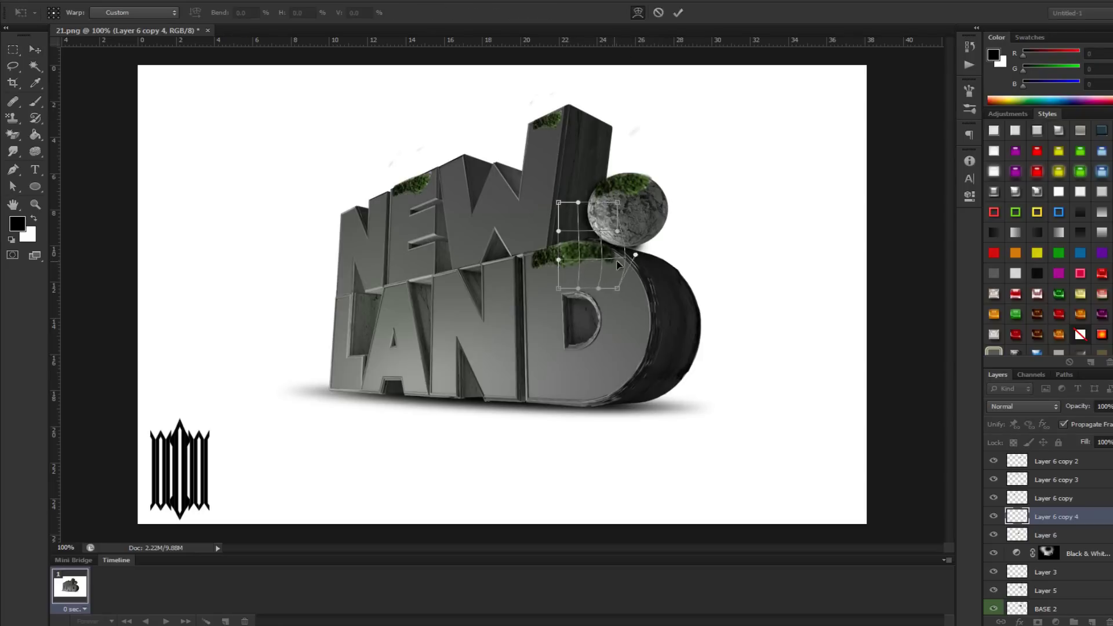
pyautogui.press('Return')
pyautogui.press('e')
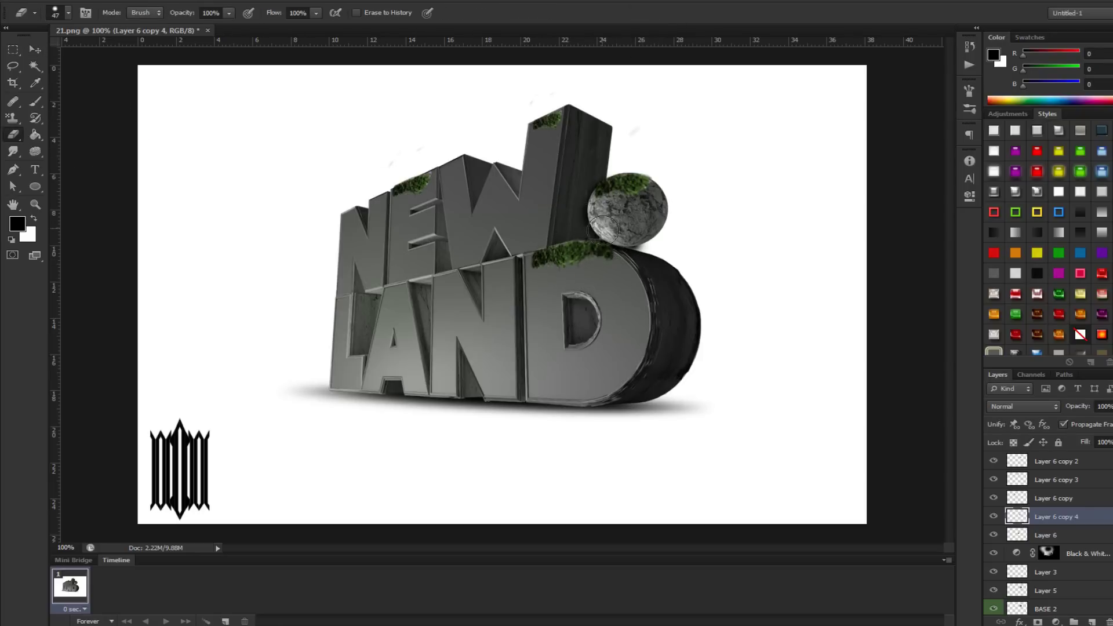
pyautogui.keyDown('ctrl'); pyautogui.click(404, 171); pyautogui.keyUp('ctrl')
pyautogui.press('e')
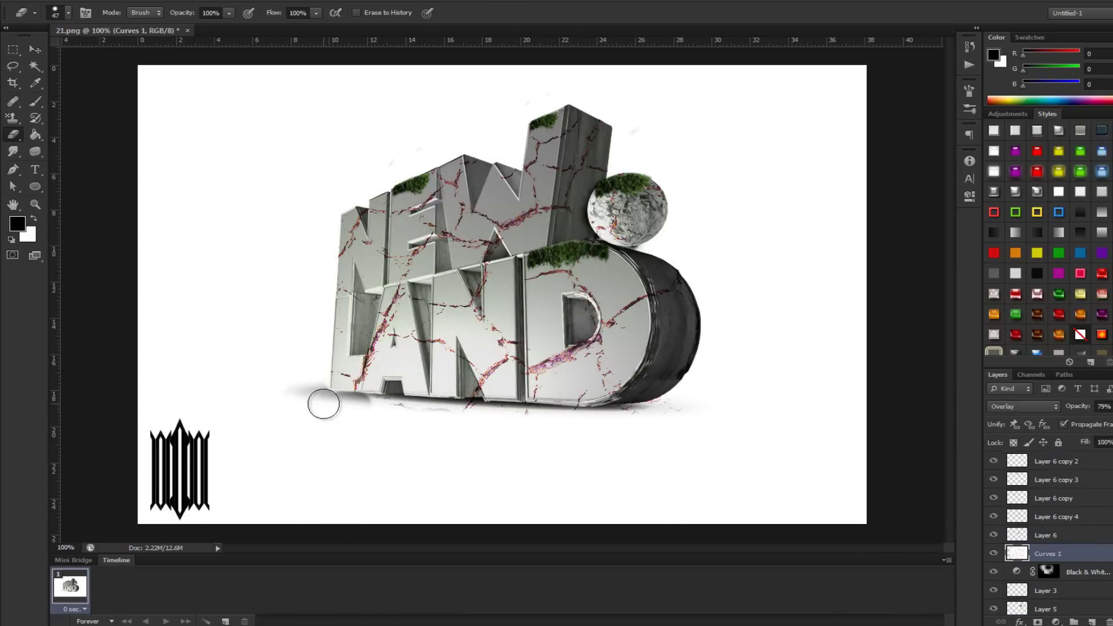
# Load the path below NEW LAND as a selection and add a masked Black & White adjustment
pyautogui.press('h')
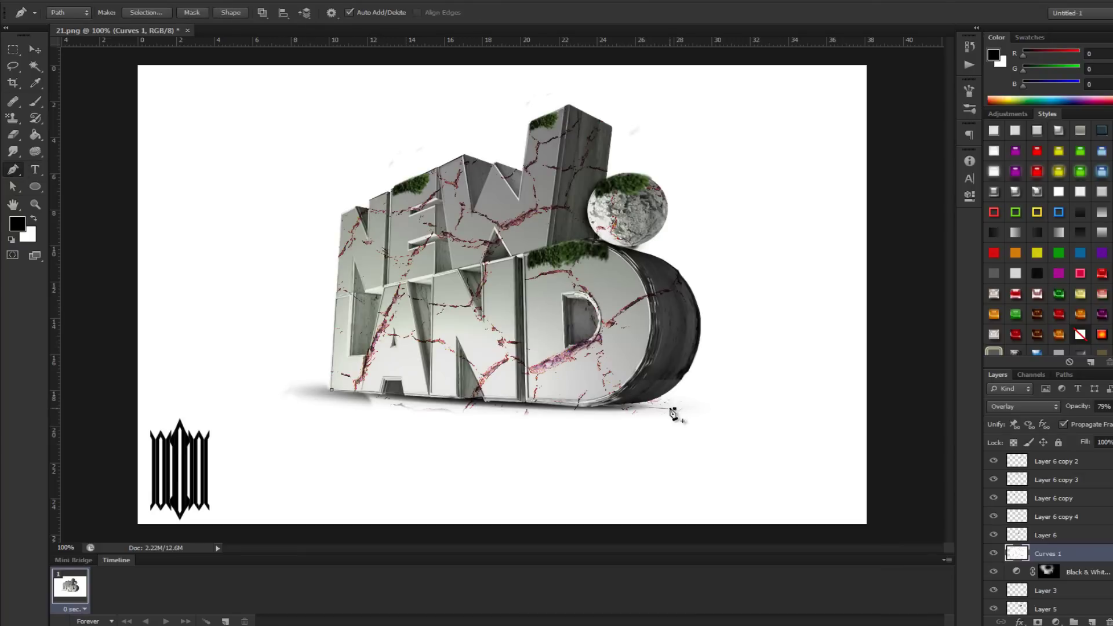
pyautogui.hotkey('ctrl', 'Return')
pyautogui.press('e')
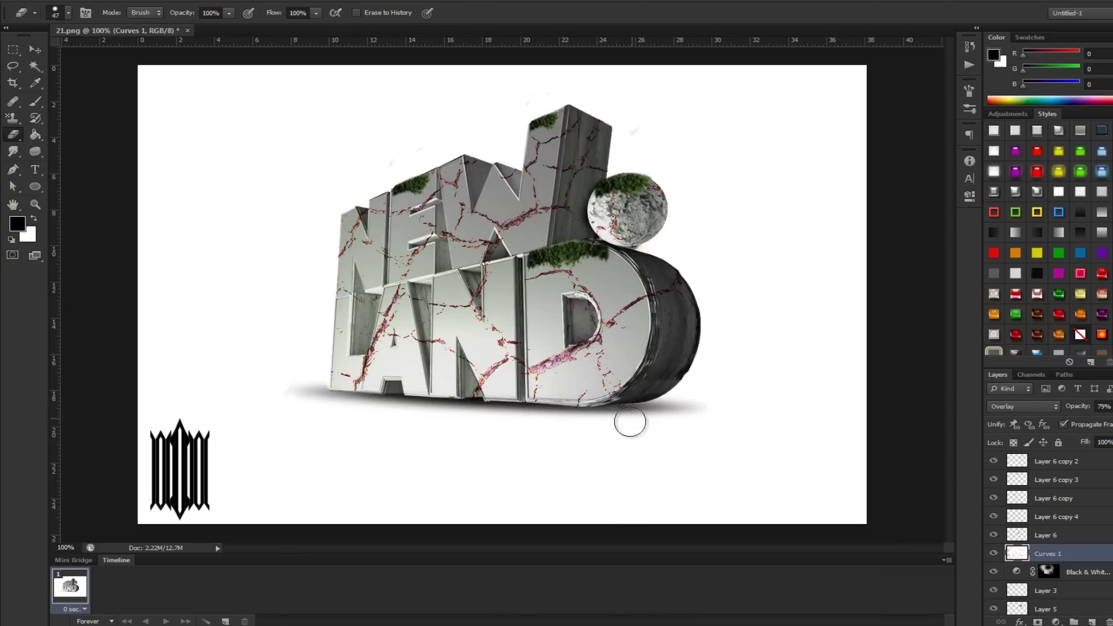
pyautogui.doubleClick(1090, 560)
pyautogui.click(658, 379)
pyautogui.rightClick(1090, 558)
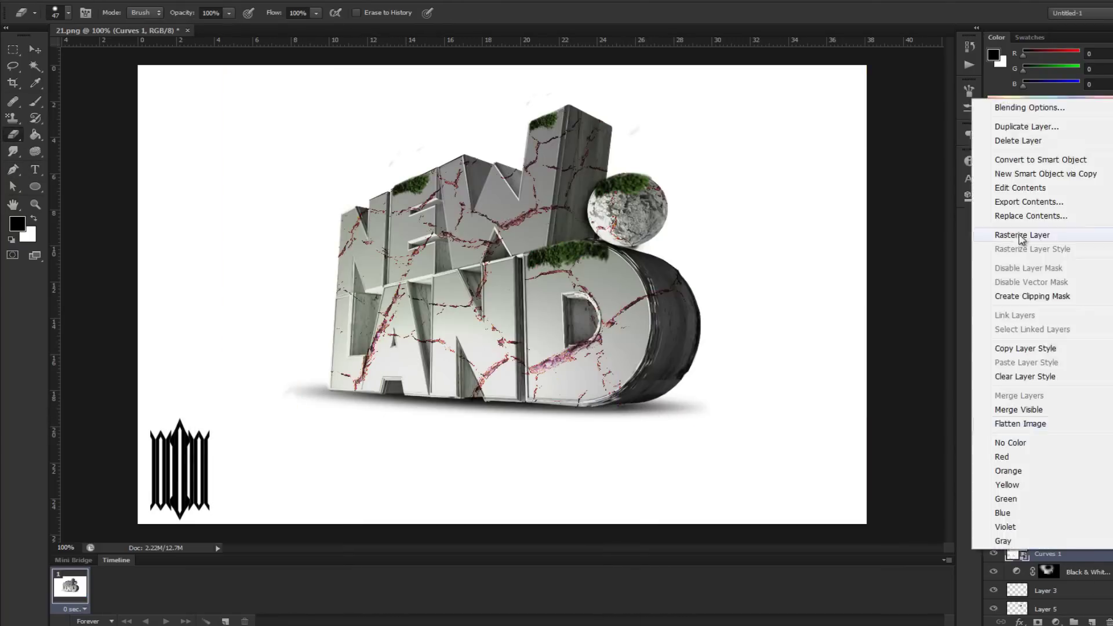
pyautogui.press('Escape')
pyautogui.doubleClick(1089, 557)
pyautogui.click(586, 397)
pyautogui.rightClick(1089, 558)
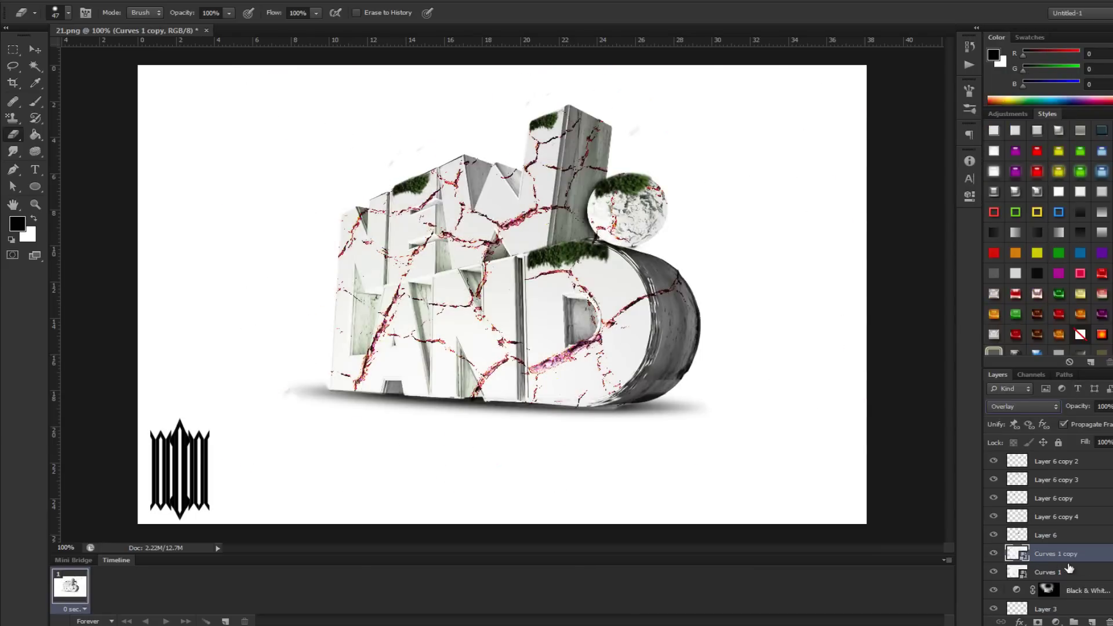
pyautogui.keyDown('ctrl'); pyautogui.click(1019, 573); pyautogui.keyUp('ctrl')
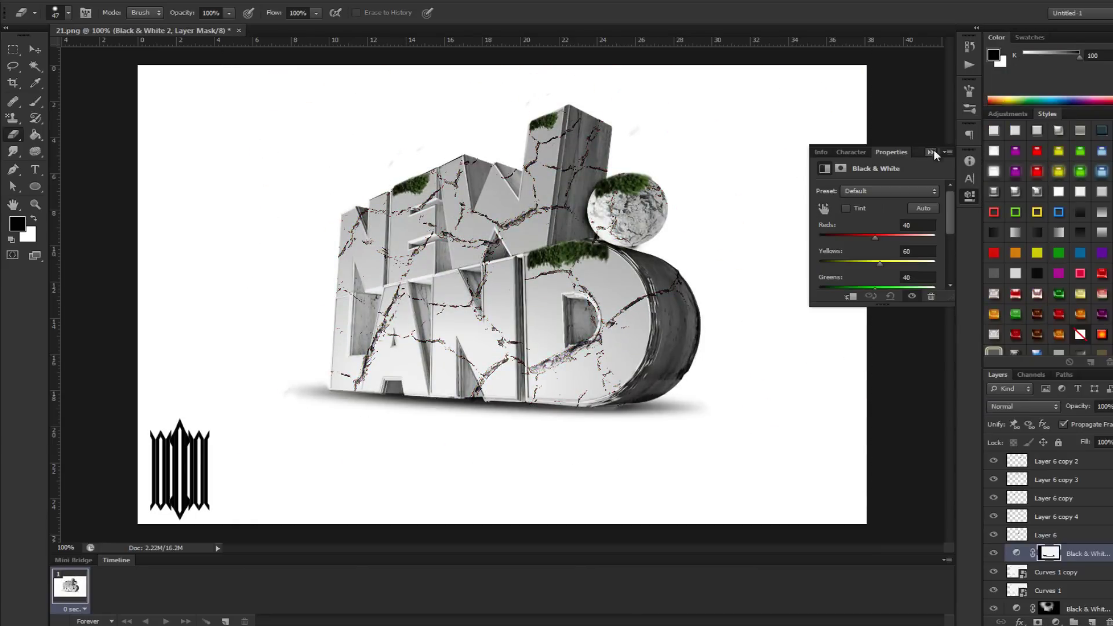
# Shrink the mask brush, then warp the grass tuft on the D
pyautogui.press('b')
pyautogui.moveTo(460, 298); pyautogui.dragTo(446, 298)
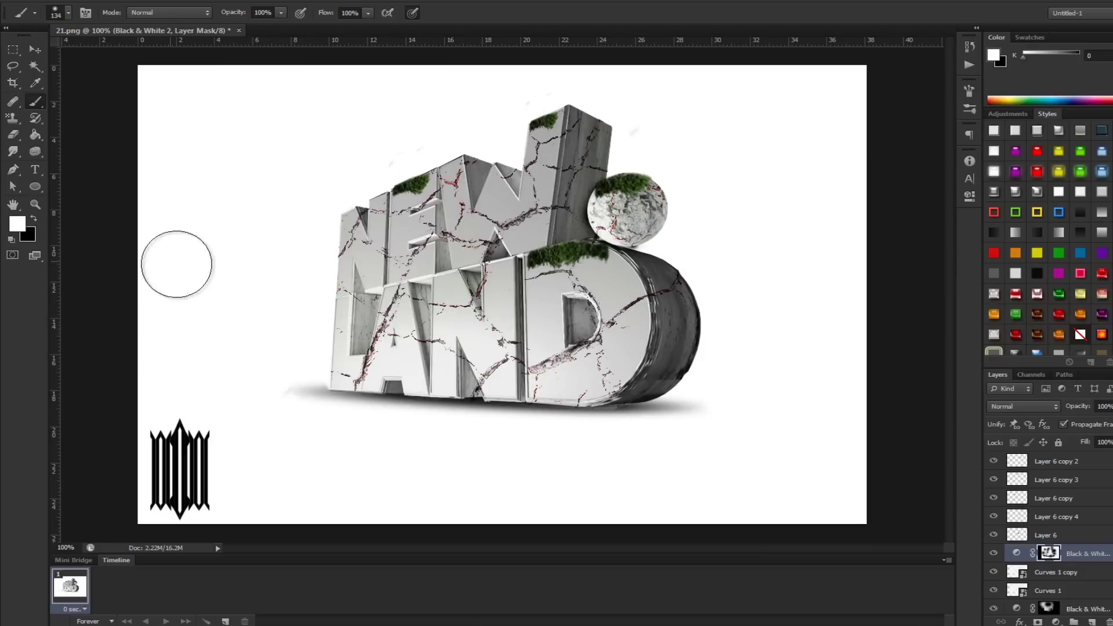
pyautogui.press('v')
pyautogui.click(580, 249)
pyautogui.hotkey('ctrl', 't')
pyautogui.rightClick(584, 232)
pyautogui.click(632, 365)
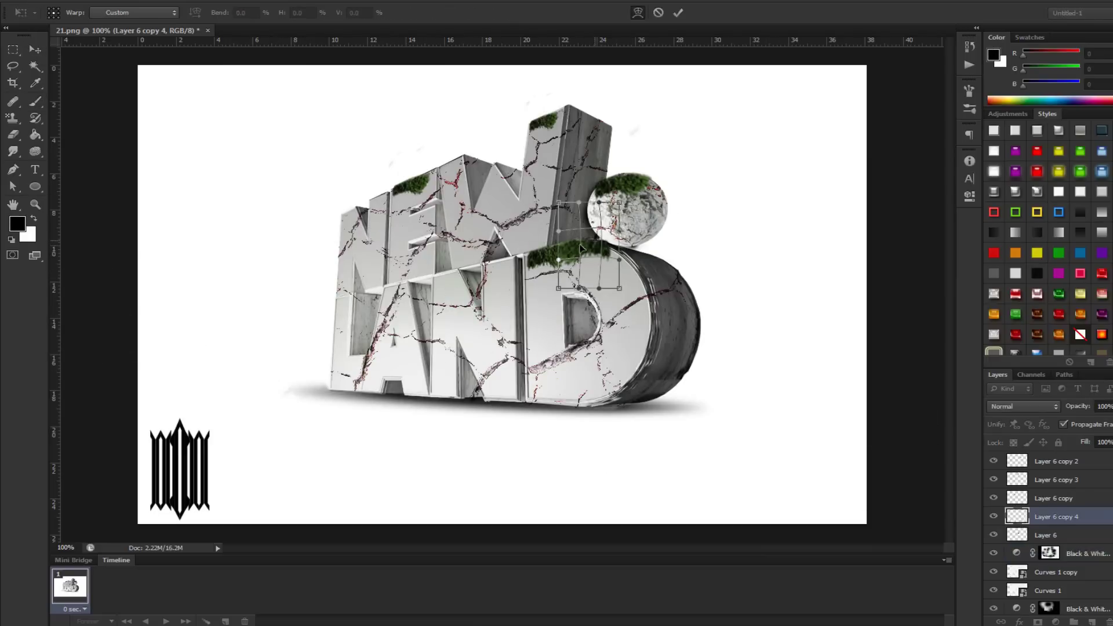
pyautogui.click(679, 14)
# Warp the tuft again and add a horizontally flipped copy shifted right and down
pyautogui.hotkey('ctrl', 't')
pyautogui.rightClick(597, 259)
pyautogui.click(626, 389)
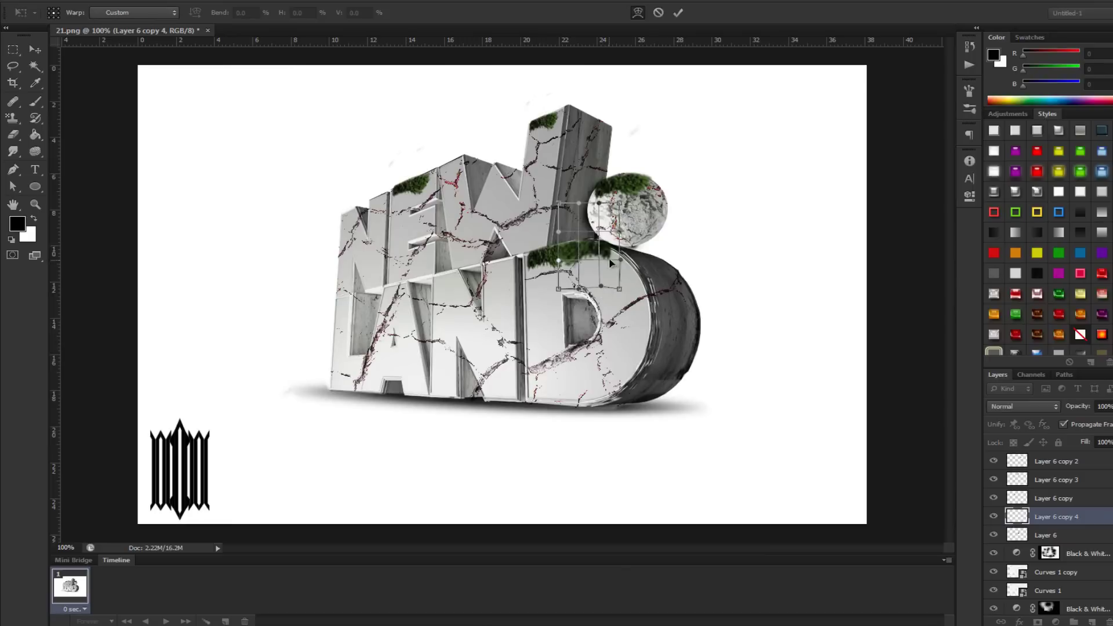
pyautogui.press('Return')
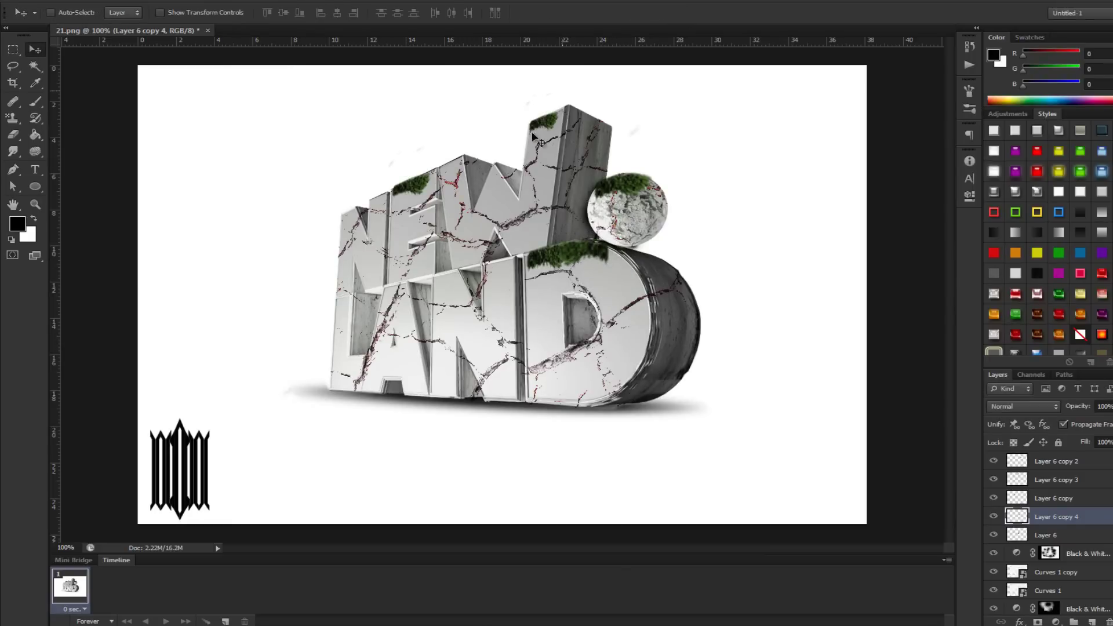
pyautogui.hotkey('ctrl', 'alt', 't')
pyautogui.moveTo(574, 231); pyautogui.dragTo(609, 258)
pyautogui.rightClick(629, 284)
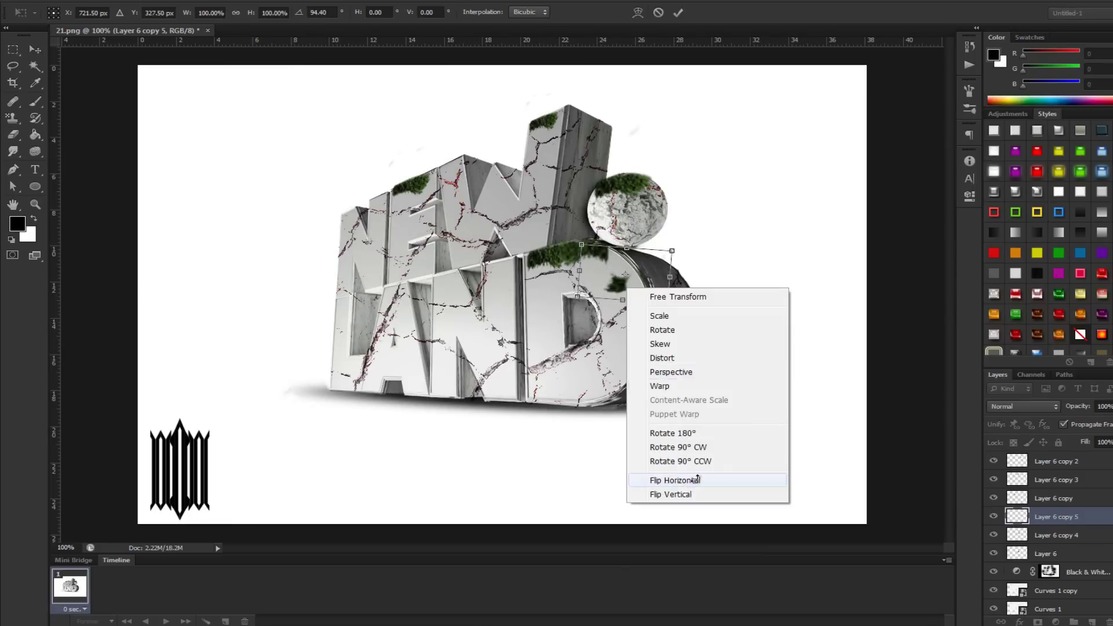
pyautogui.click(699, 480)
pyautogui.press('Return')
# Warp the flipped grass copy, set white for the Black & White mask, and drag a grass duplicate left
pyautogui.hotkey('ctrl', 't')
pyautogui.rightClick(615, 251)
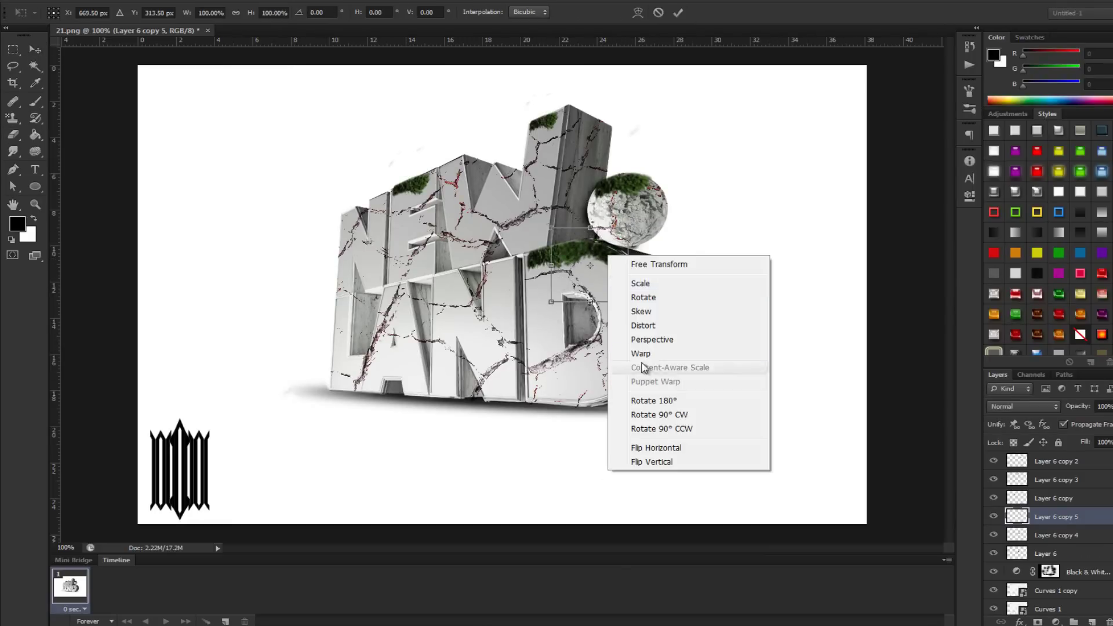
pyautogui.click(641, 366)
pyautogui.press('Return')
pyautogui.click(1049, 571)
pyautogui.press('x')
pyautogui.click(35, 102)
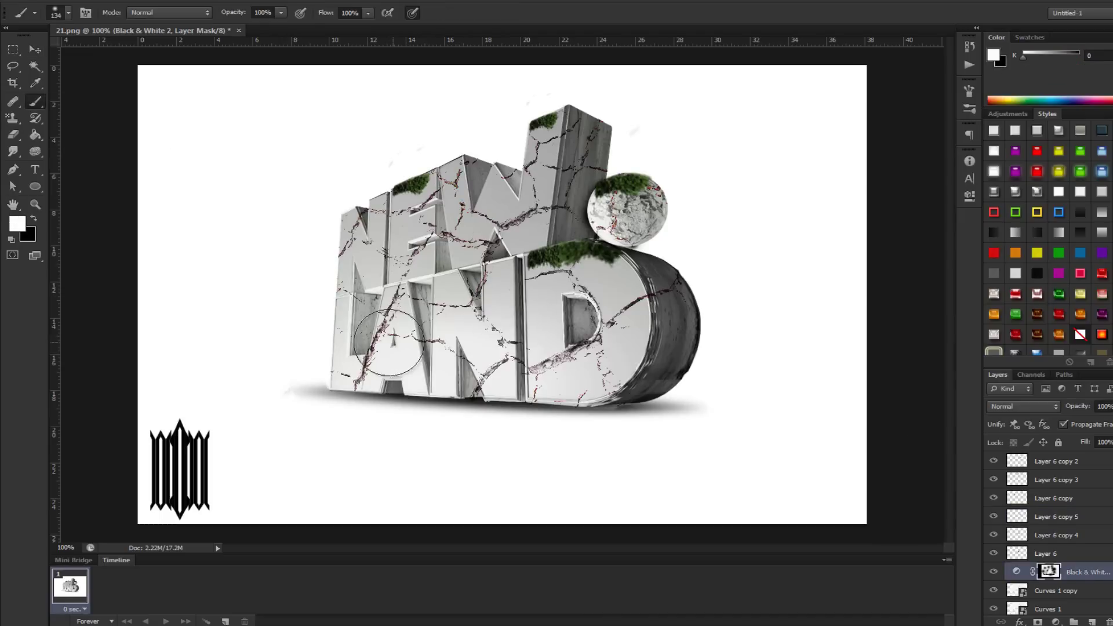
pyautogui.press('v')
pyautogui.moveTo(602, 258)
pyautogui.mouseDown()
pyautogui.moveTo(497, 283)
pyautogui.moveTo(362, 369)
pyautogui.moveTo(329, 375)
pyautogui.mouseUp()
# Reshape the grass patch on lower LAND and add more grass duplicates on the D
pyautogui.hotkey('ctrl', 't')
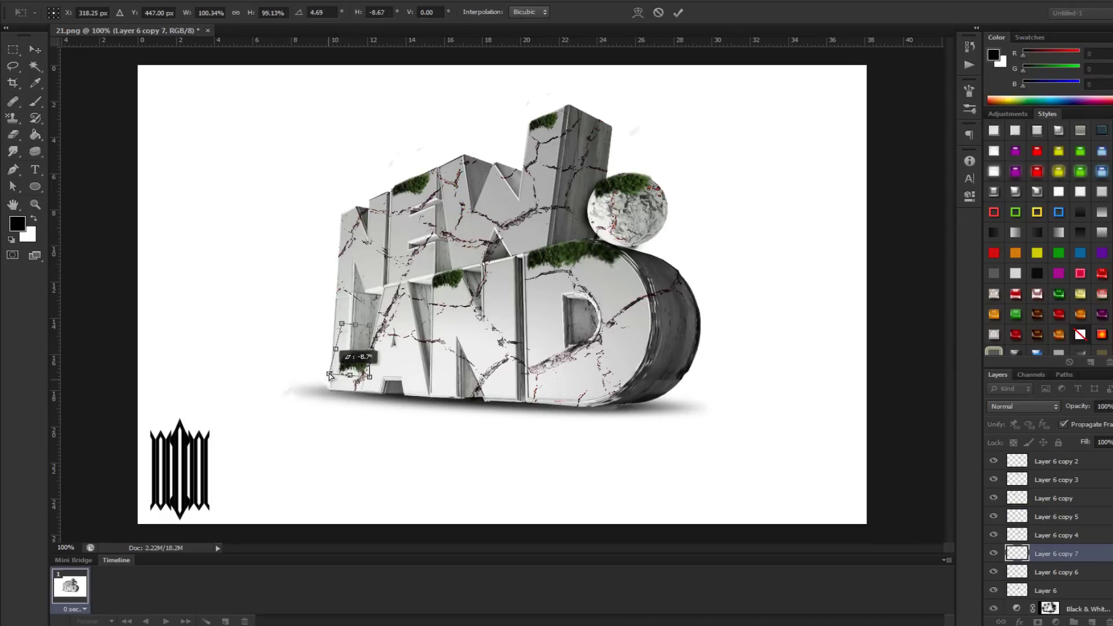
pyautogui.press('Return')
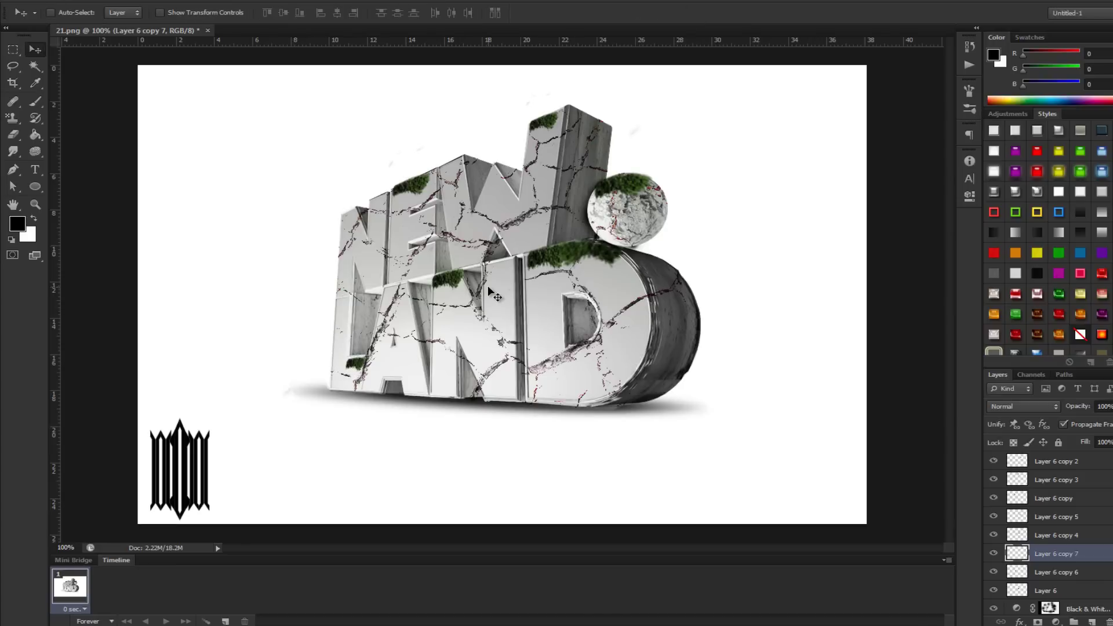
pyautogui.moveTo(243, 238); pyautogui.dragTo(438, 202)
pyautogui.hotkey('ctrl', 't')
pyautogui.moveTo(650, 316)
pyautogui.mouseDown()
pyautogui.moveTo(638, 329)
pyautogui.moveTo(605, 319)
pyautogui.mouseUp()
pyautogui.press('Return')
pyautogui.hotkey('ctrl', 'j')
pyautogui.hotkey('ctrl', 't')
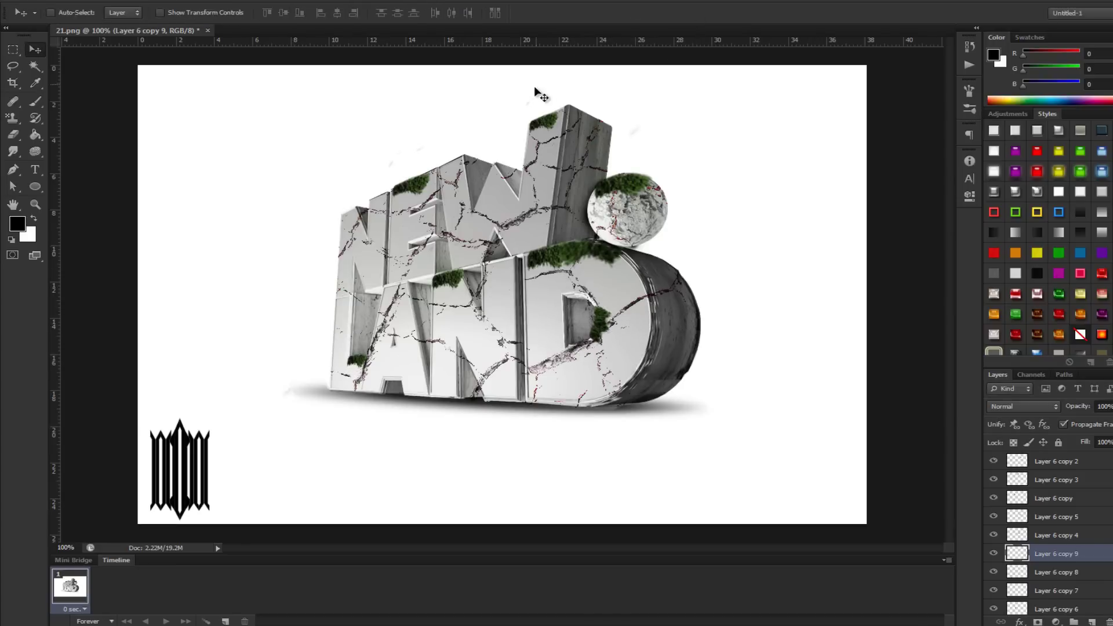
pyautogui.click(684, 13)
# Set dust2 to Screen blend, rasterize it, and scale up a duplicate
pyautogui.click(1021, 406)
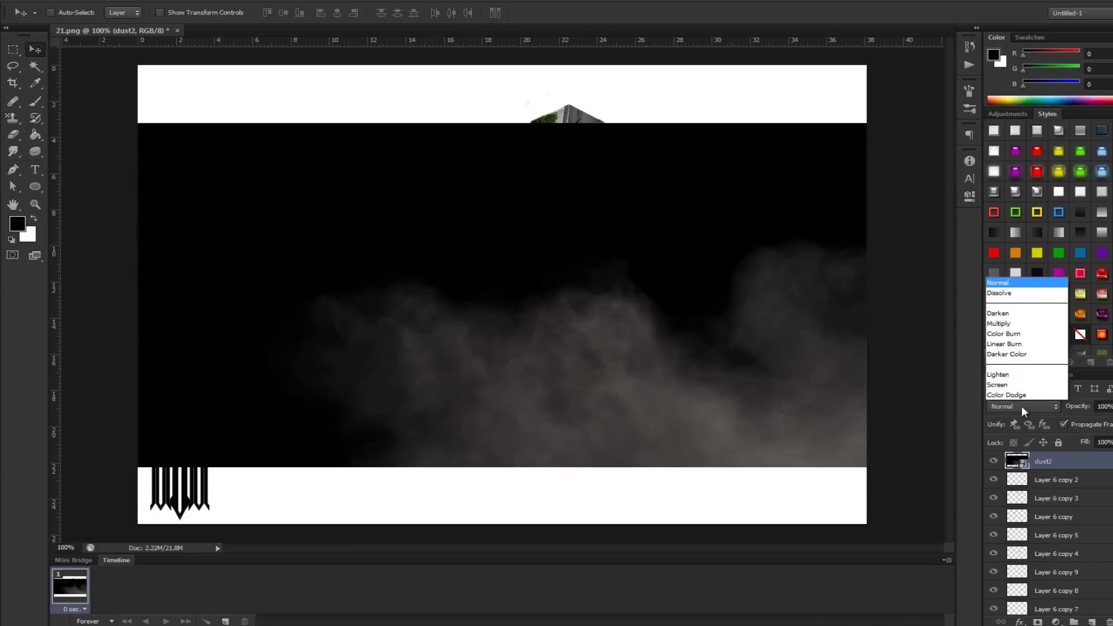
pyautogui.click(997, 385)
pyautogui.press('e')
pyautogui.click(579, 253)
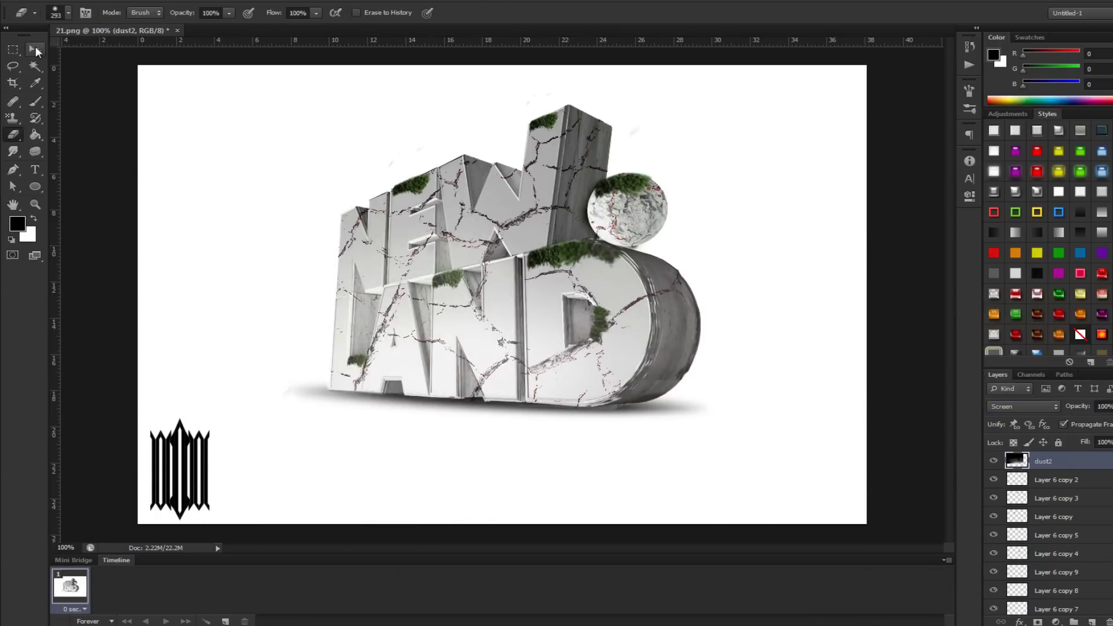
pyautogui.press('v')
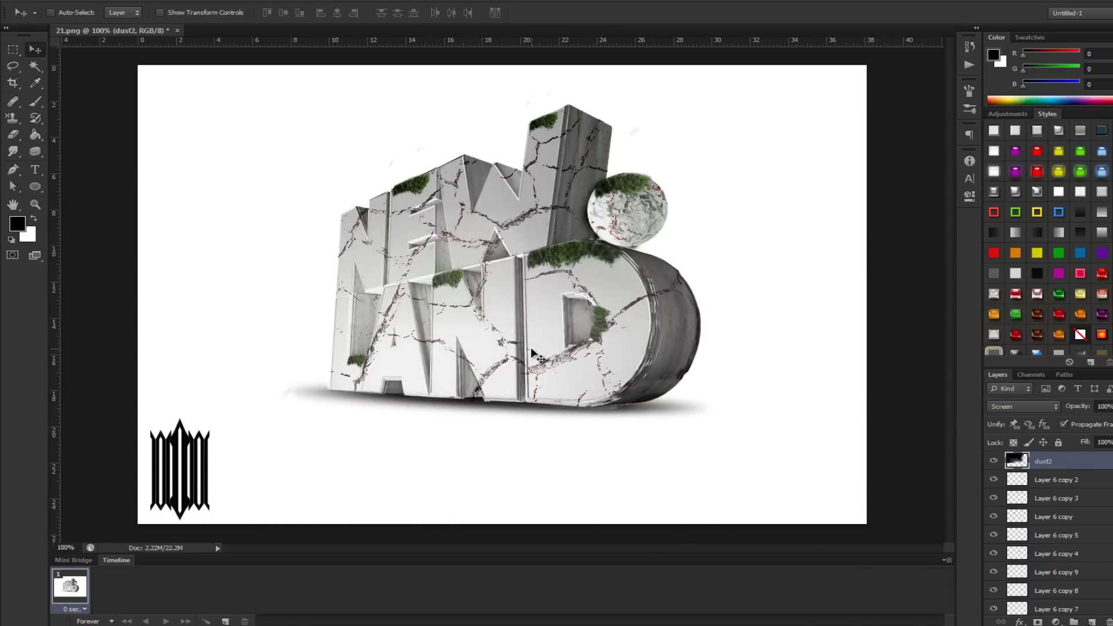
pyautogui.hotkey('ctrl', 'j')
pyautogui.hotkey('ctrl', 't')
pyautogui.moveTo(346, 294); pyautogui.dragTo(366, 228)
pyautogui.click(698, 15)
# Make another dust copy, erase its edges, and select the Black & White 2 mask
pyautogui.hotkey('ctrl', 'j')
pyautogui.press('e')
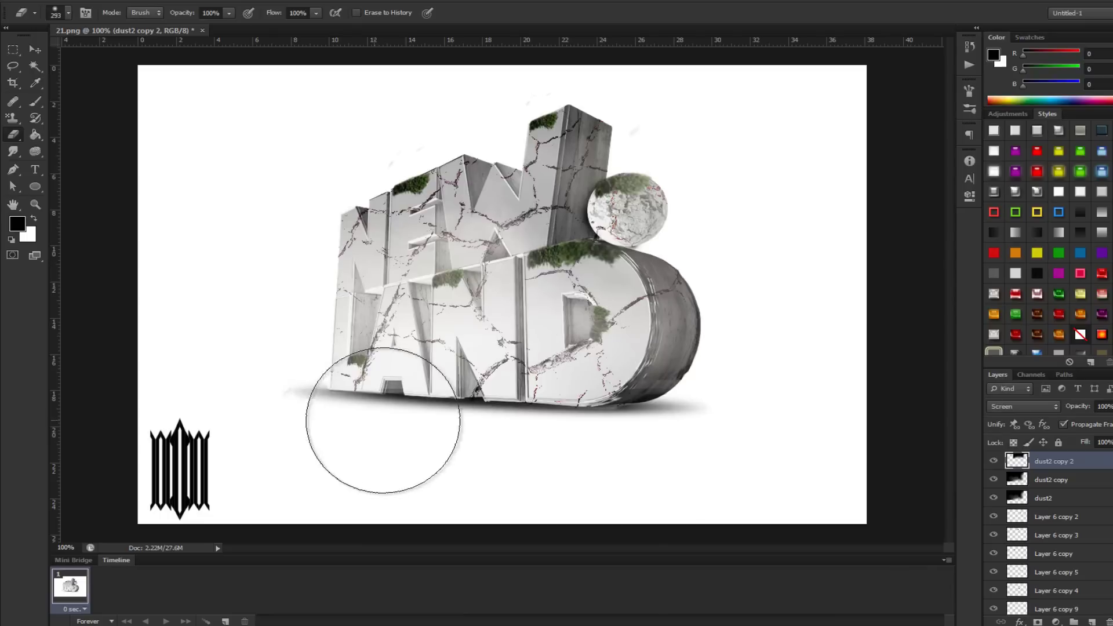
pyautogui.scroll(-3, 1043, 521)
pyautogui.click(1048, 553)
pyautogui.rightClick(35, 101)
pyautogui.click(87, 99)
pyautogui.press('x')
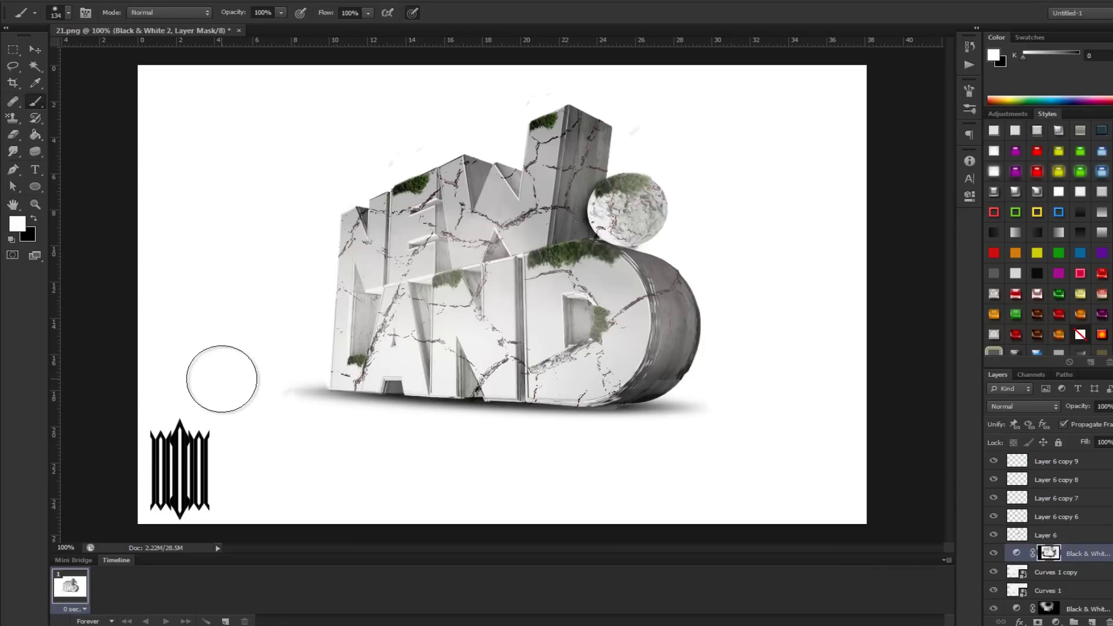
# Apply a Bleach Bypass colour lookup and paint black on its mask over the letters
pyautogui.click(907, 190)
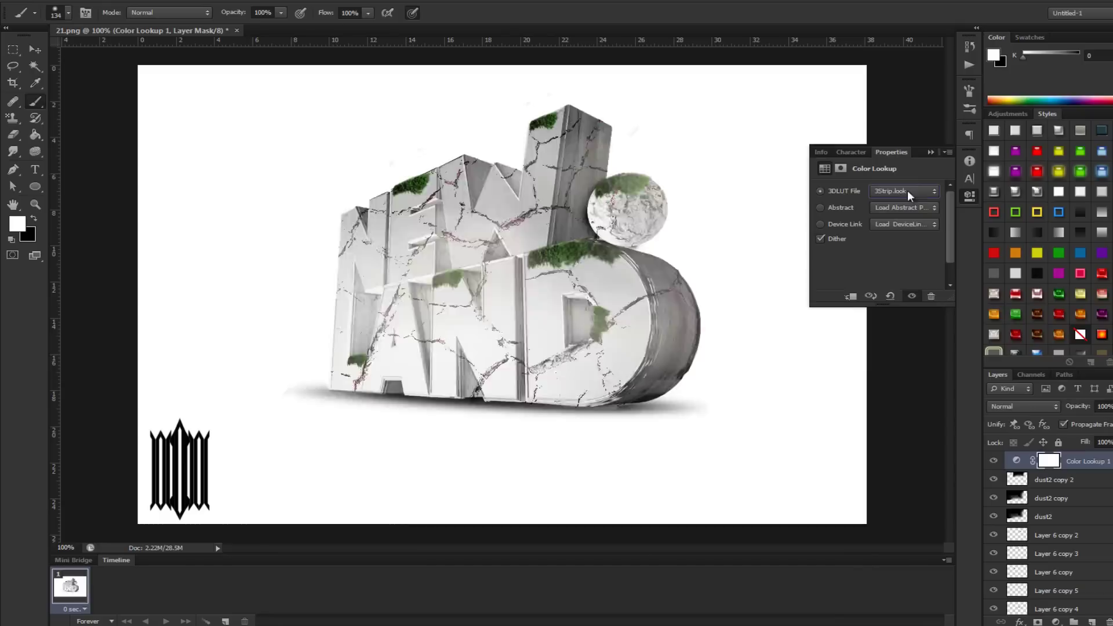
pyautogui.press('x')
pyautogui.moveTo(359, 331)
pyautogui.mouseDown()
pyautogui.moveTo(385, 385)
pyautogui.moveTo(614, 395)
pyautogui.mouseUp()
pyautogui.moveTo(406, 348); pyautogui.dragTo(522, 185)
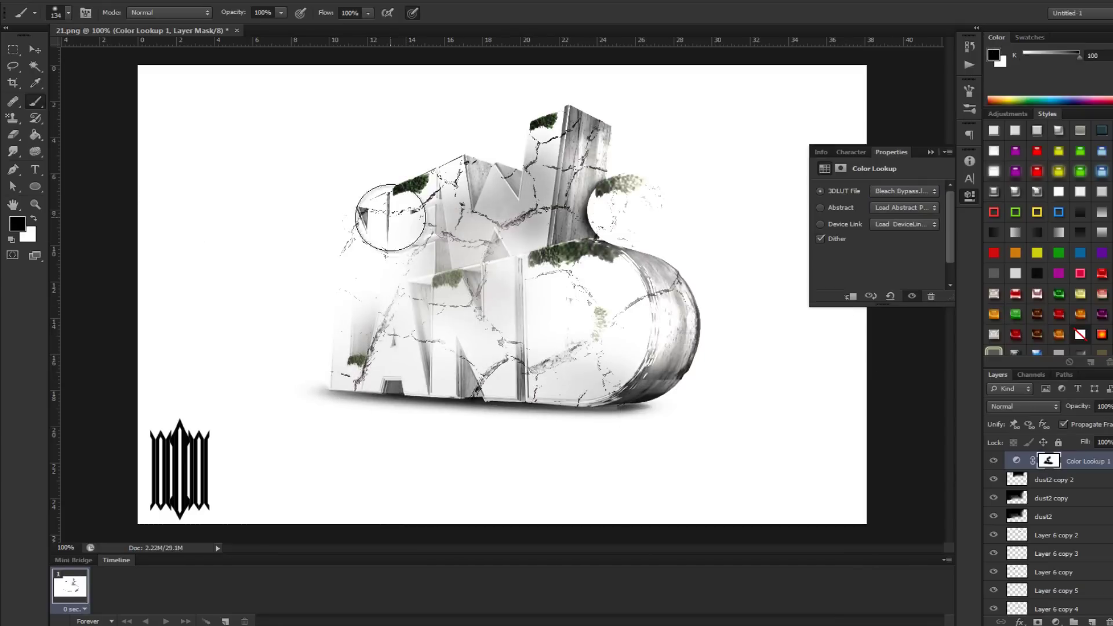
pyautogui.moveTo(614, 209); pyautogui.dragTo(478, 202)
pyautogui.moveTo(551, 273); pyautogui.dragTo(609, 371)
pyautogui.moveTo(406, 290)
pyautogui.mouseDown()
pyautogui.moveTo(361, 211)
pyautogui.moveTo(464, 261)
pyautogui.moveTo(434, 360)
pyautogui.mouseUp()
pyautogui.moveTo(752, 435)
pyautogui.mouseDown()
pyautogui.moveTo(556, 135)
pyautogui.moveTo(400, 165)
pyautogui.mouseUp()
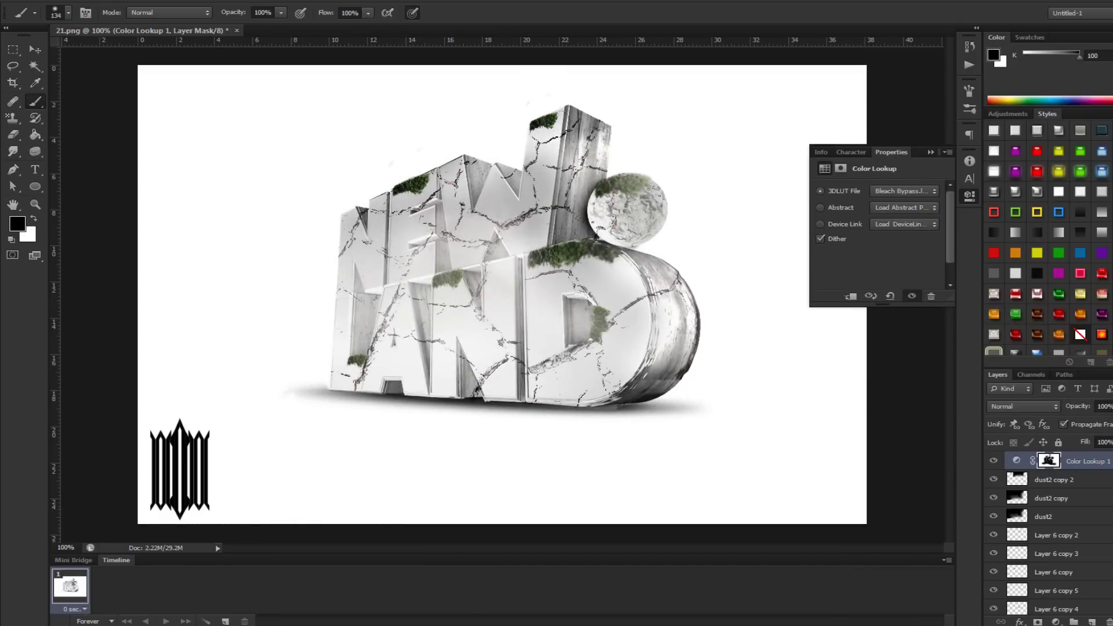
# Add a Curves layer with a steepened S-curve to boost contrast
pyautogui.click(1055, 621)
pyautogui.click(1032, 407)
pyautogui.moveTo(893, 261); pyautogui.dragTo(905, 249)
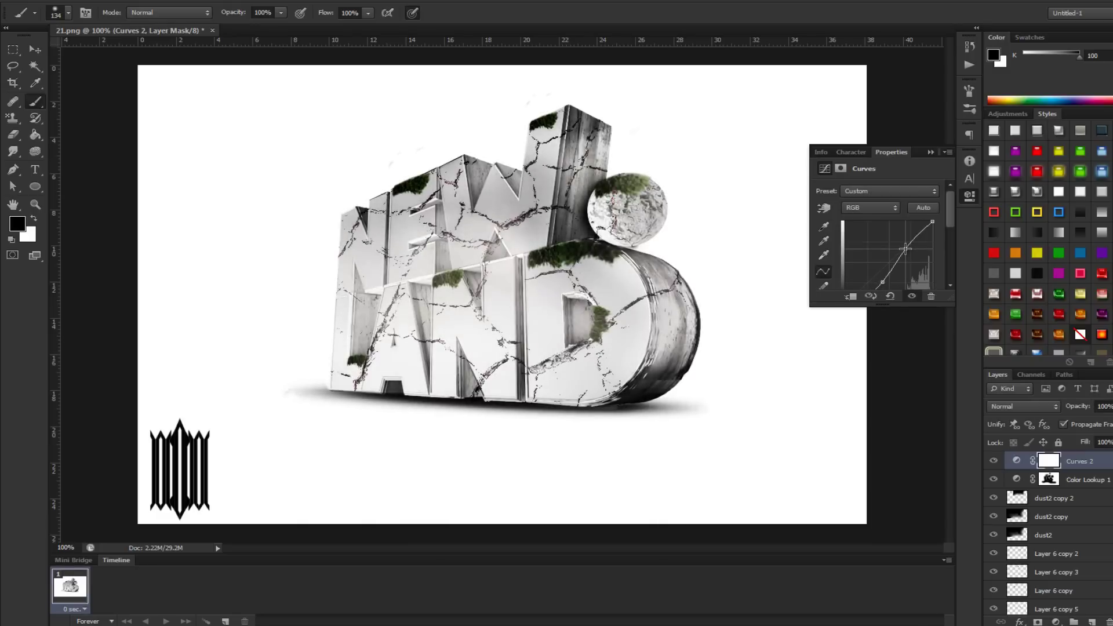
pyautogui.press('p')
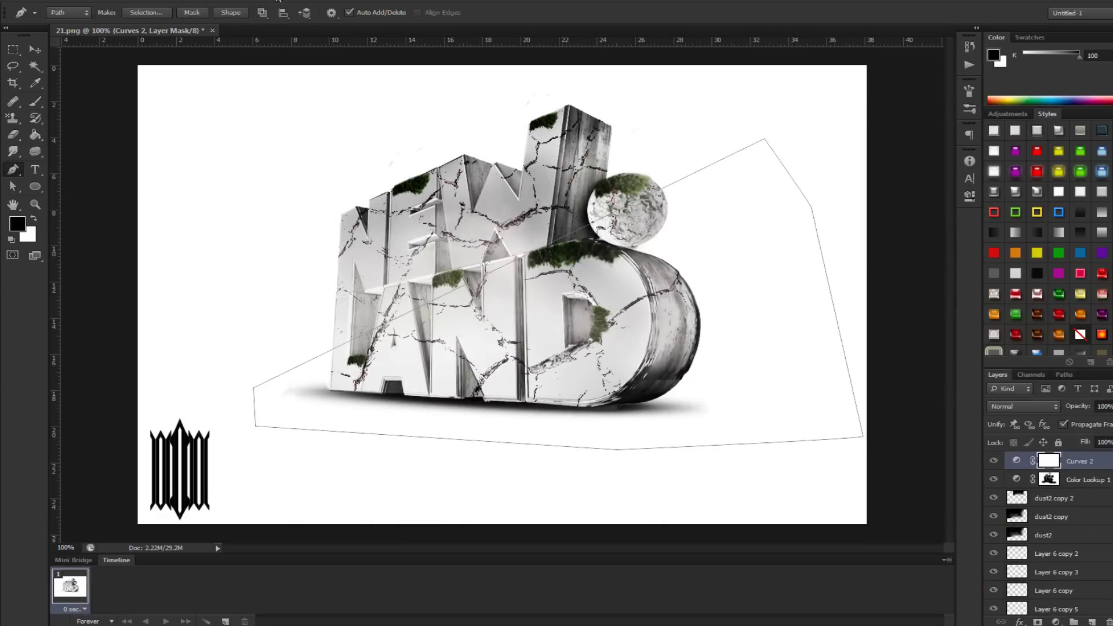
# Turn the closed path into a white shape at 31% opacity, erase part, and set 75% opacity
pyautogui.click(230, 12)
pyautogui.click(720, 352)
pyautogui.moveTo(1104, 420); pyautogui.dragTo(1076, 420)
pyautogui.press('e')
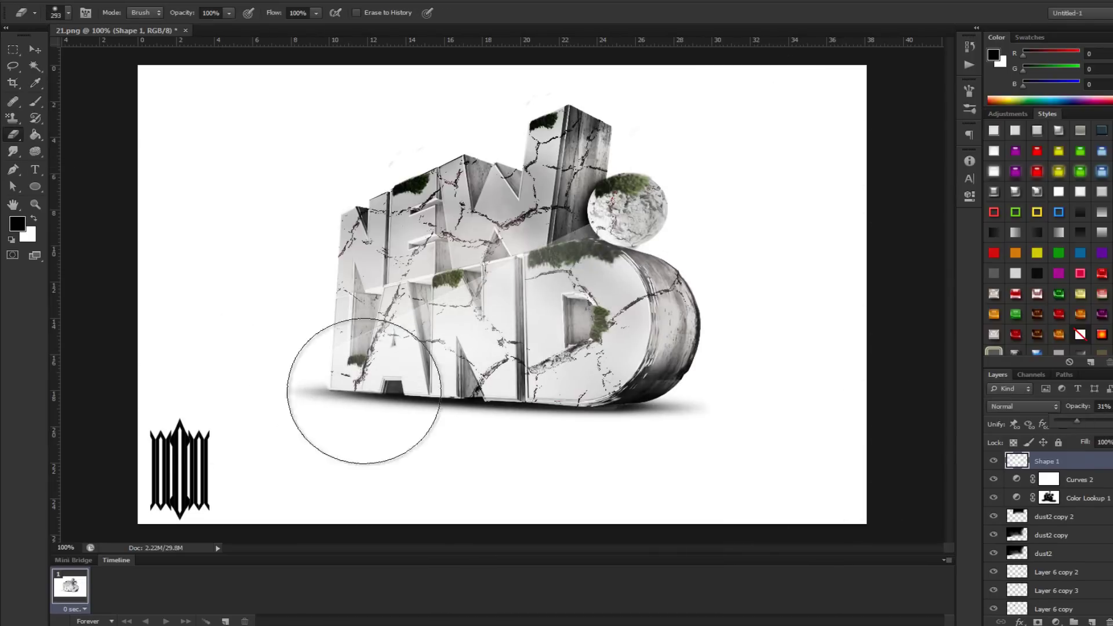
pyautogui.moveTo(440, 379); pyautogui.dragTo(571, 255)
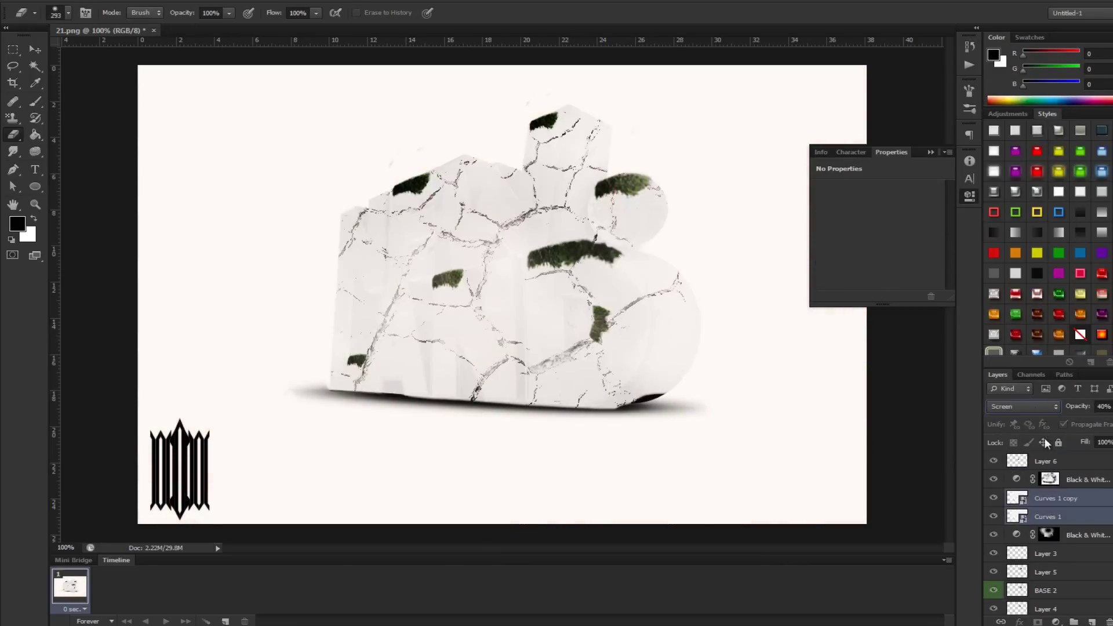
pyautogui.scroll(5, 1031, 406)
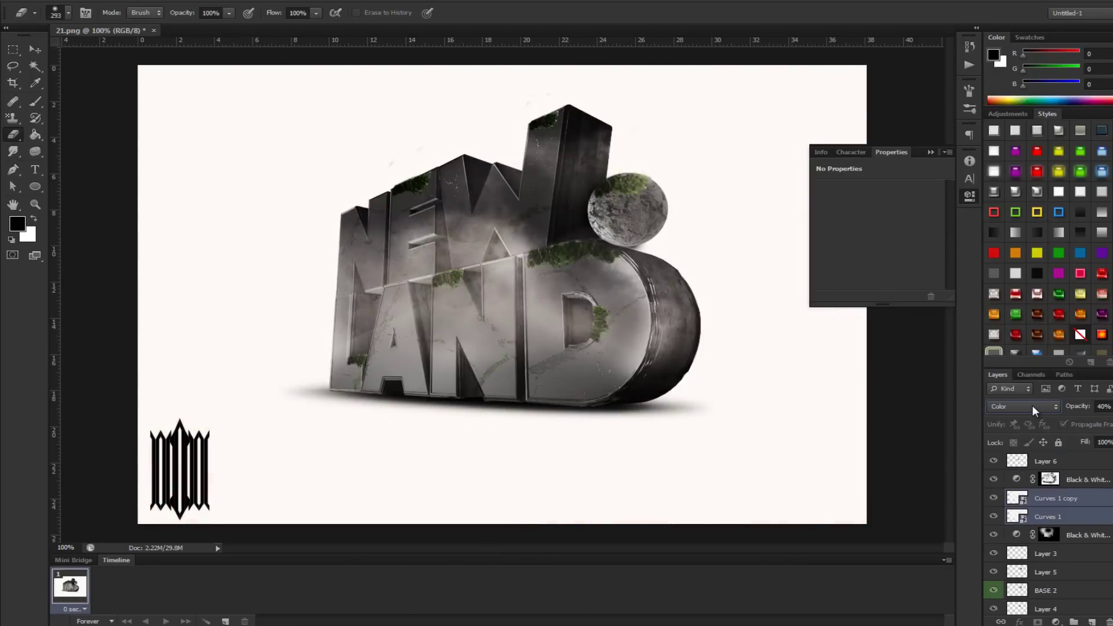
pyautogui.moveTo(1108, 407); pyautogui.dragTo(1112, 423)
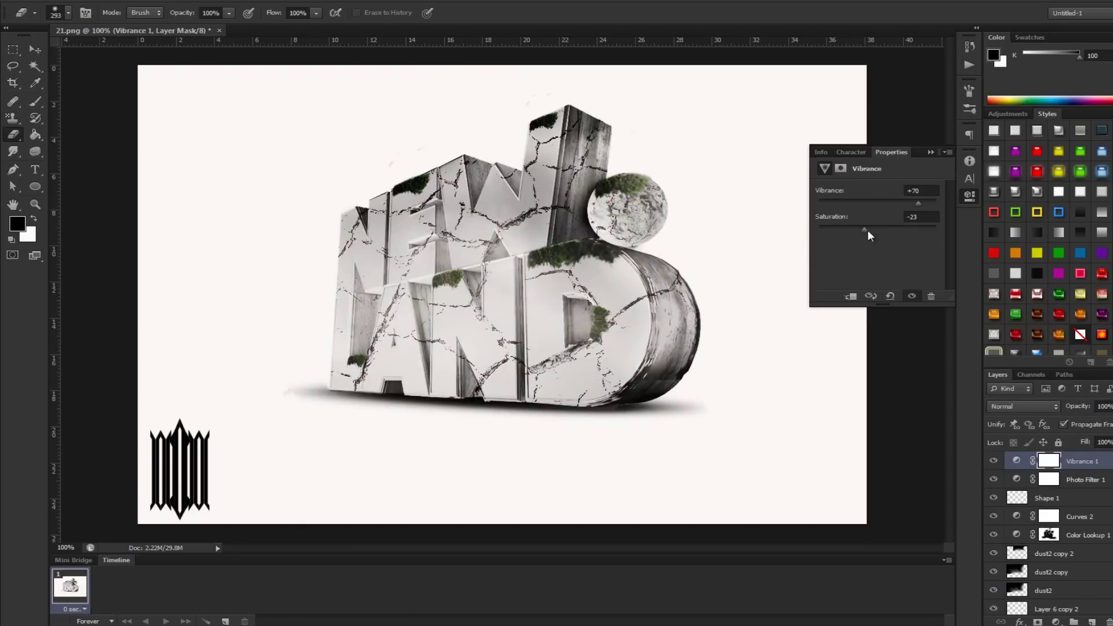
# Add a Soft Light Black & White adjustment and start the E.T-Art text with the Type tool
pyautogui.click(1055, 622)
pyautogui.click(1038, 494)
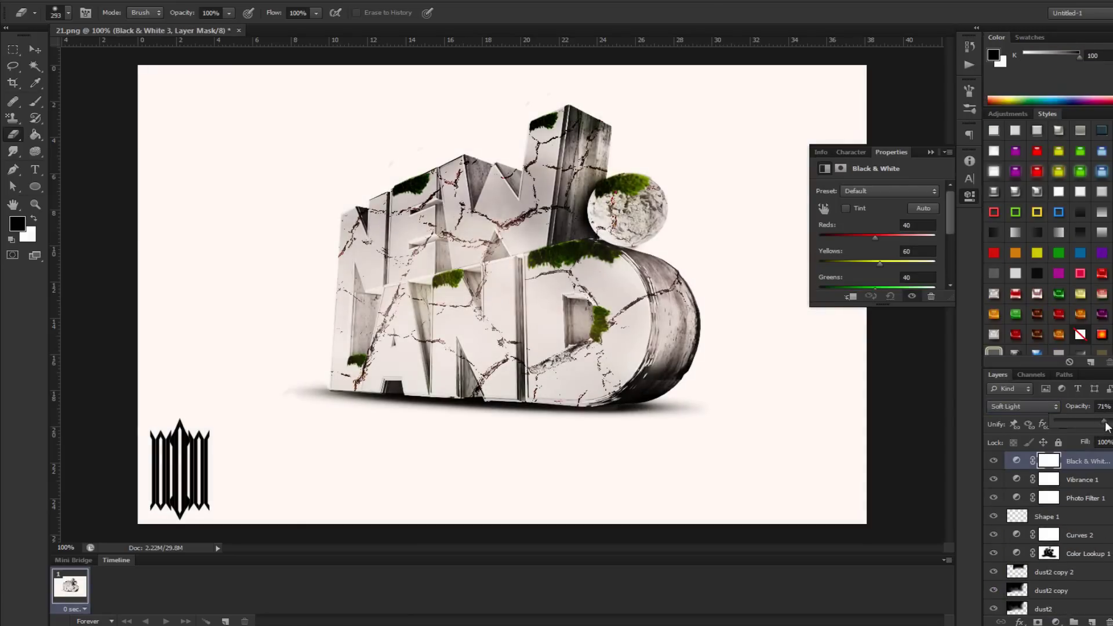
pyautogui.press('t')
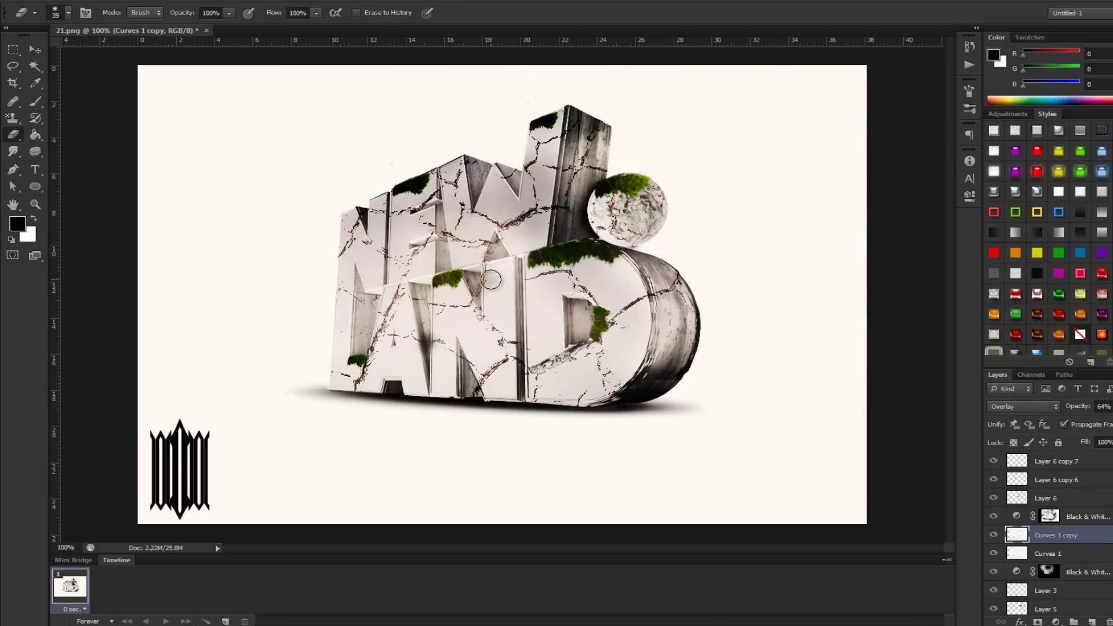
pyautogui.hotkey('alt', '[')
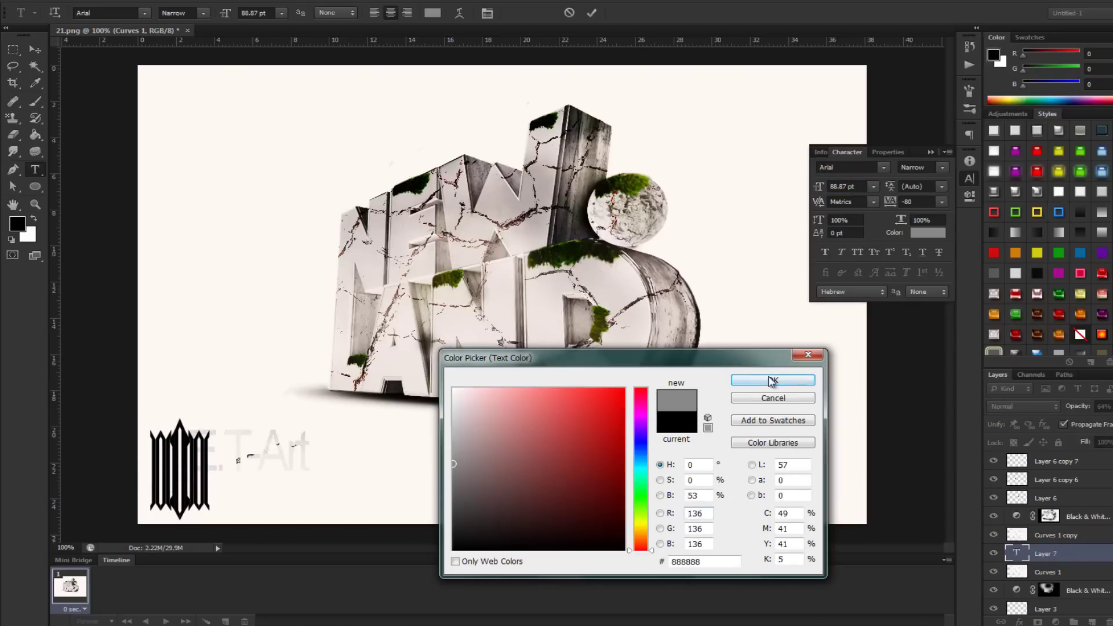
# Make E.T-Art grey #888888 at 12.87 pt and duplicate it below as '#Apollo Crew' with new tracking
pyautogui.click(772, 381)
pyautogui.click(847, 186)
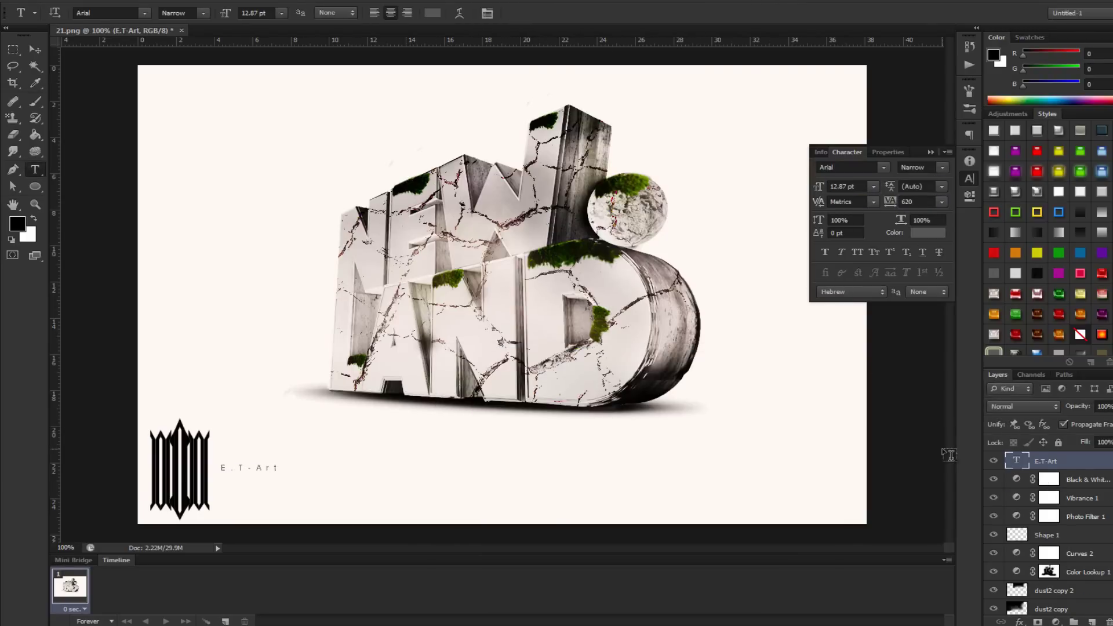
pyautogui.moveTo(294, 467); pyautogui.dragTo(293, 483)
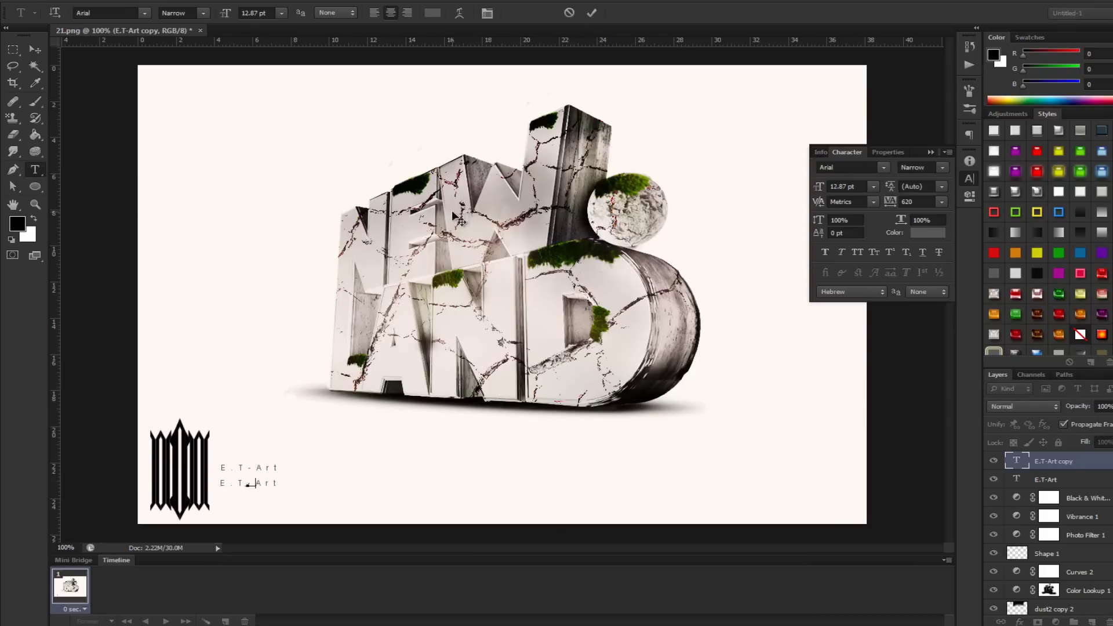
pyautogui.write('#Apollo Crew')
pyautogui.click(928, 201)
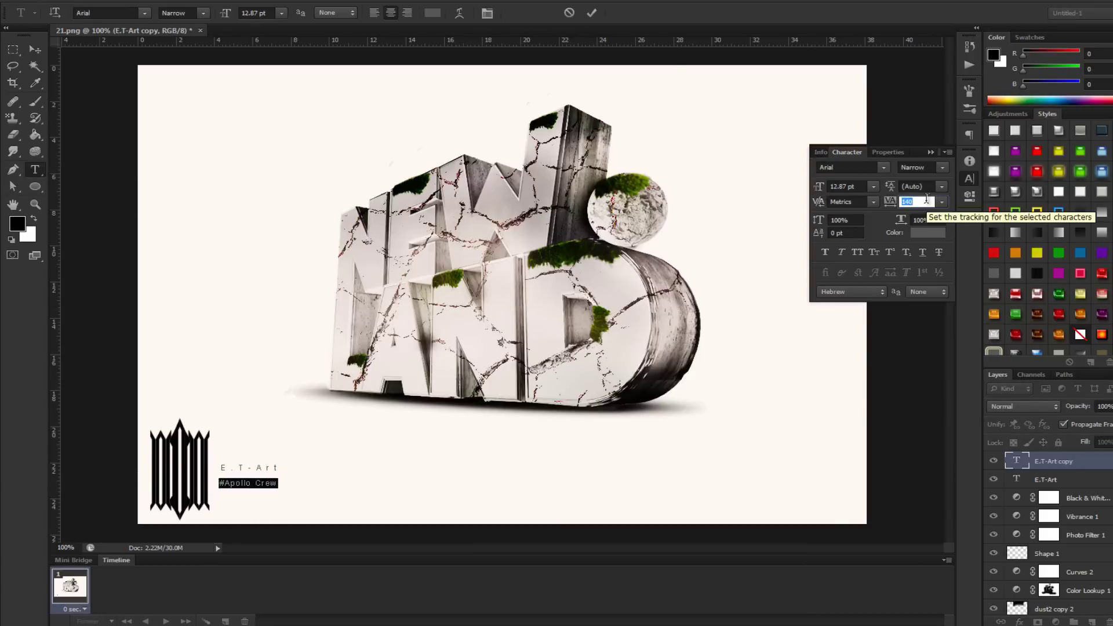
pyautogui.hotkey('ctrl', 'Return')
pyautogui.press('v')
pyautogui.click(1046, 479)
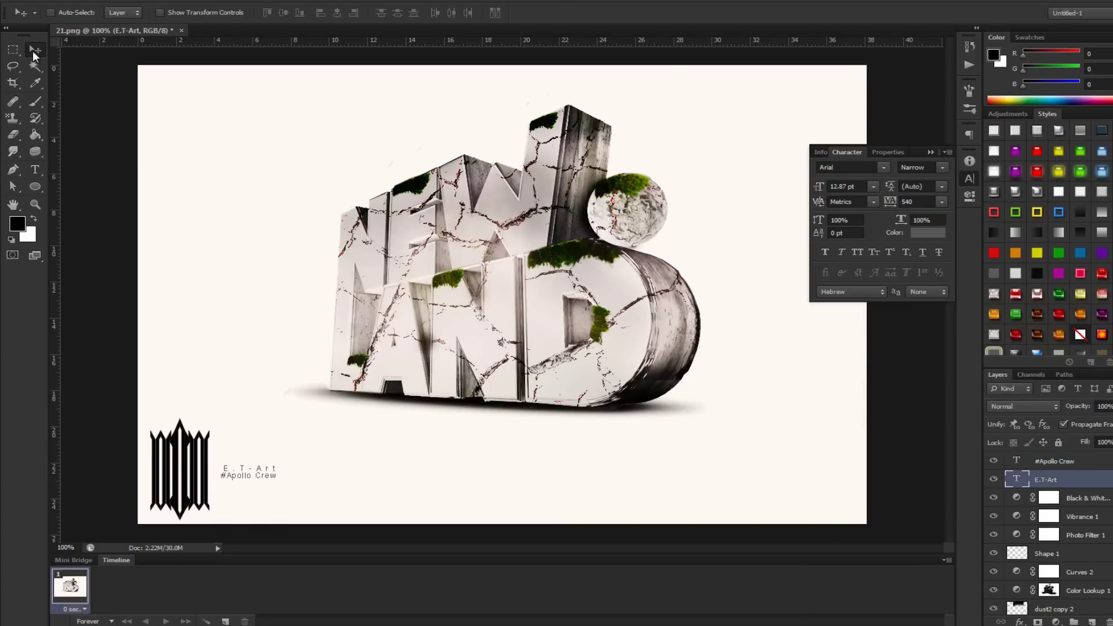
# Move both credit text layers to the left of the NEW LAND letters, near the top
pyautogui.keyDown('shift'); pyautogui.click(1066, 462); pyautogui.keyUp('shift')
pyautogui.moveTo(248, 472); pyautogui.dragTo(302, 224)
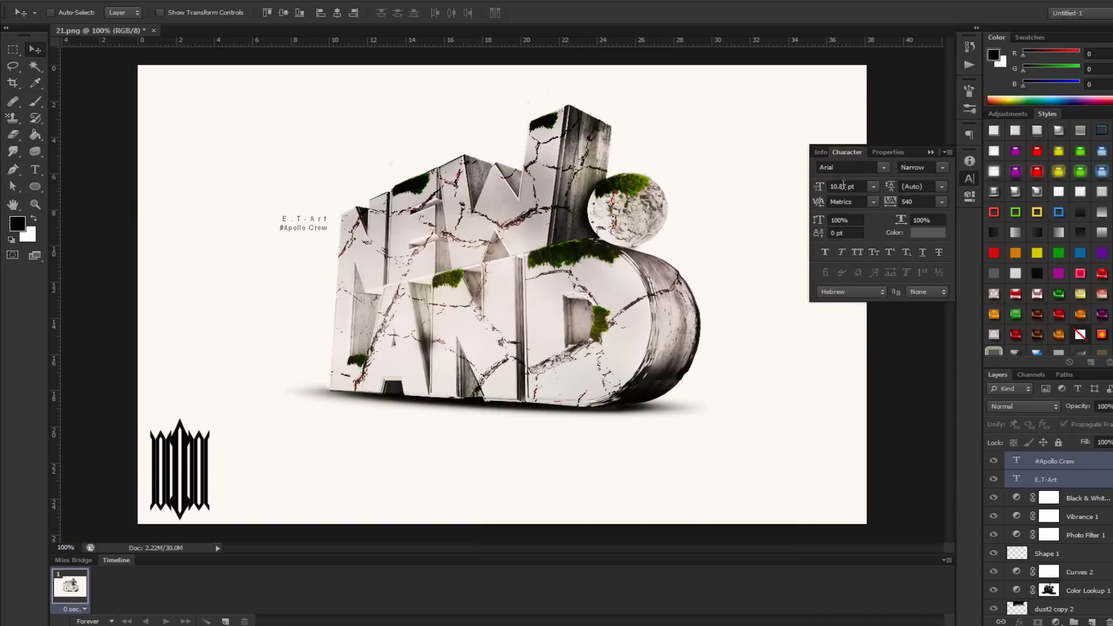
pyautogui.moveTo(718, 241); pyautogui.dragTo(331, 220)
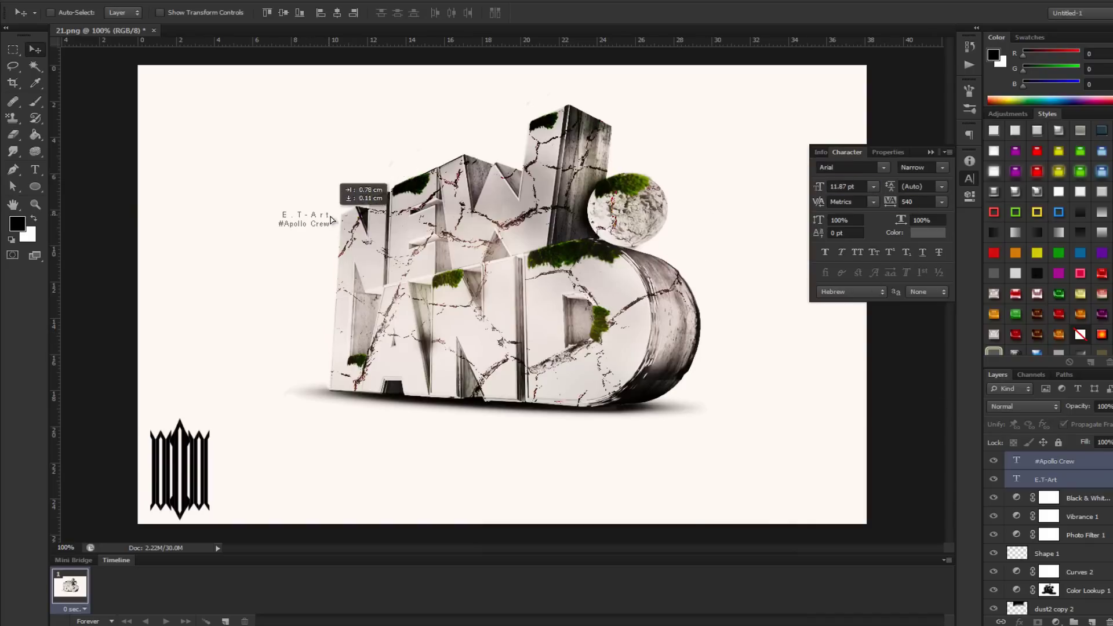